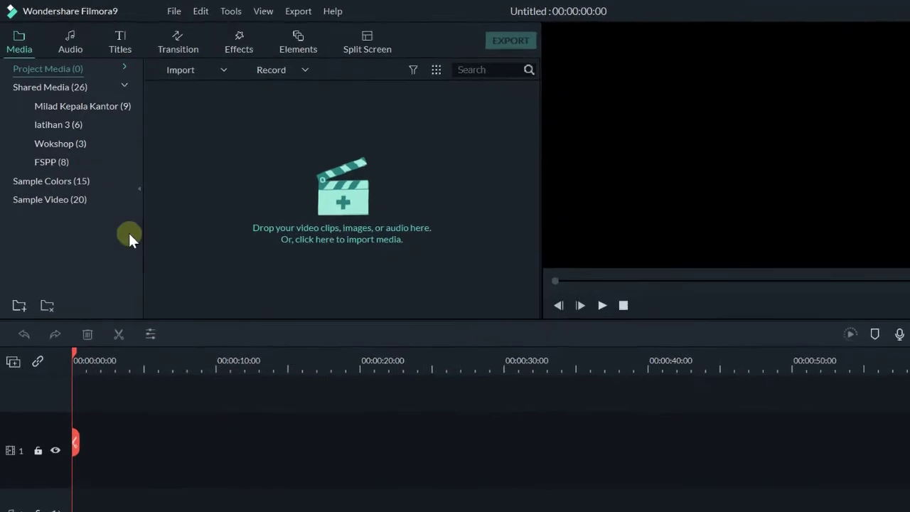
# Step: Open the Wokshop media folder, start importing media files and browse to the COMPRESS folder inside WORKSHOP FSPP
pyautogui.click(115, 210)
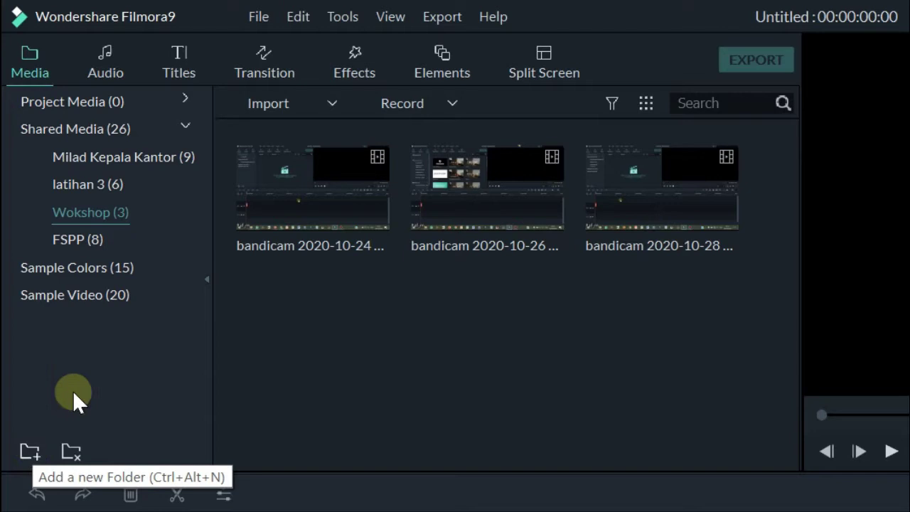
pyautogui.click(280, 103)
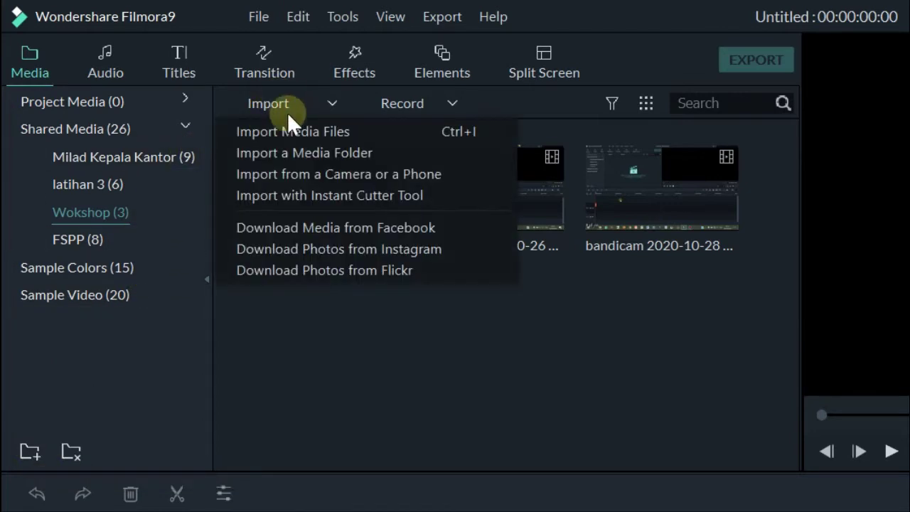
pyautogui.click(297, 124)
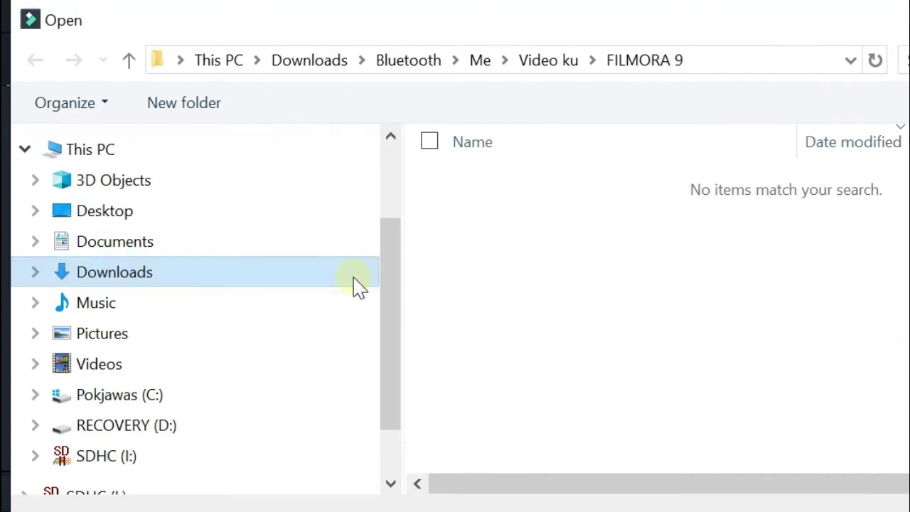
pyautogui.click(35, 276)
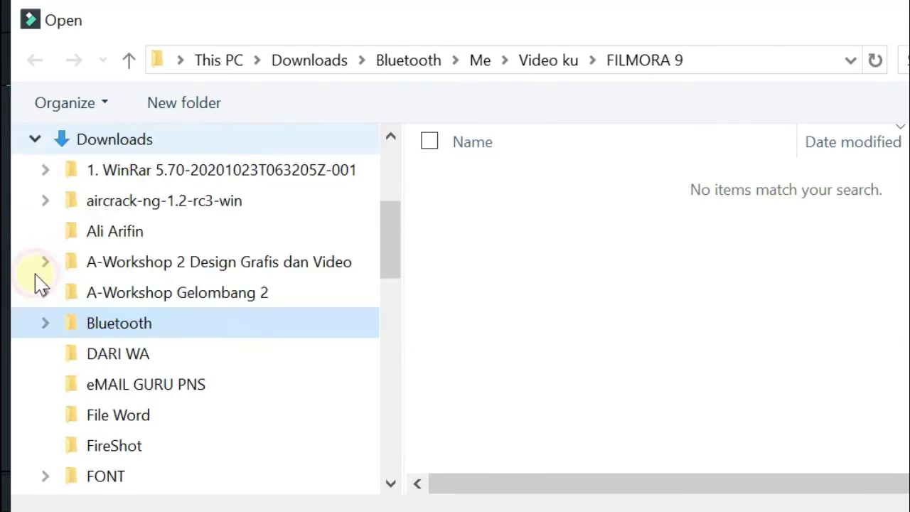
pyautogui.click(44, 323)
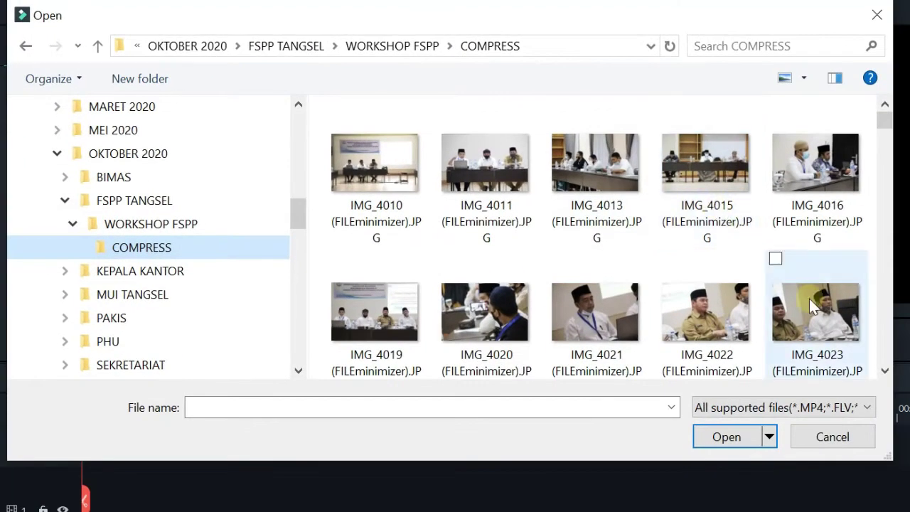
# Step: Import the photos IMG_4019, IMG_4026, IMG_4043, IMG_4050 and IMG_4126 together from the COMPRESS folder
pyautogui.click(390, 341)
pyautogui.scroll(-1, 893, 190)
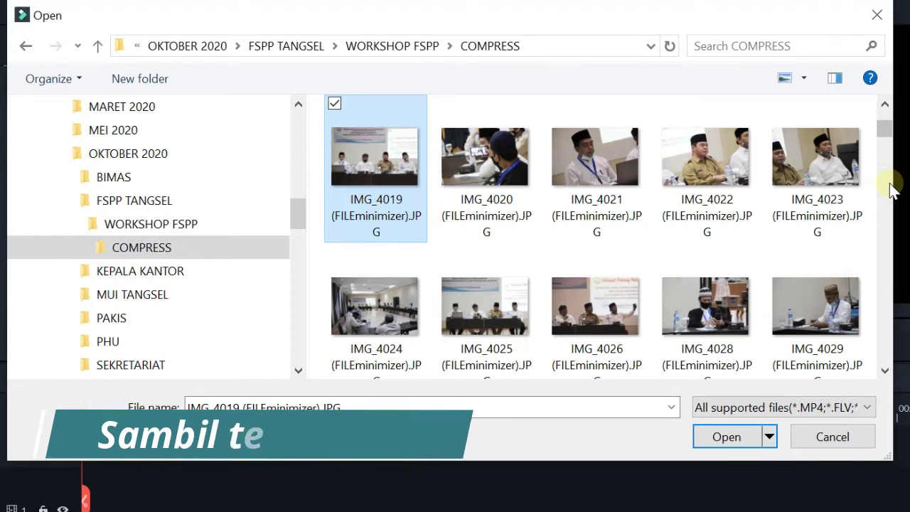
pyautogui.scroll(-1, 893, 191)
pyautogui.keyDown('ctrl'); pyautogui.click(631, 159); pyautogui.keyUp('ctrl')
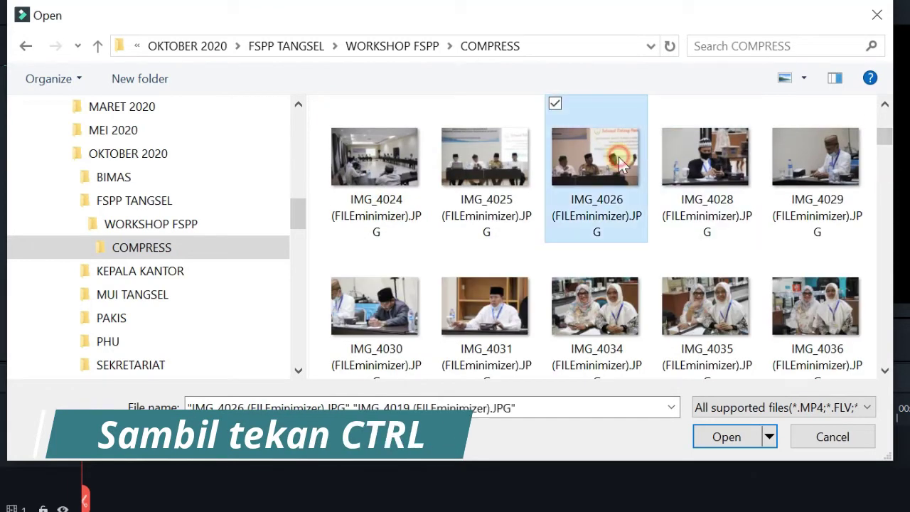
pyautogui.scroll(-2, 881, 256)
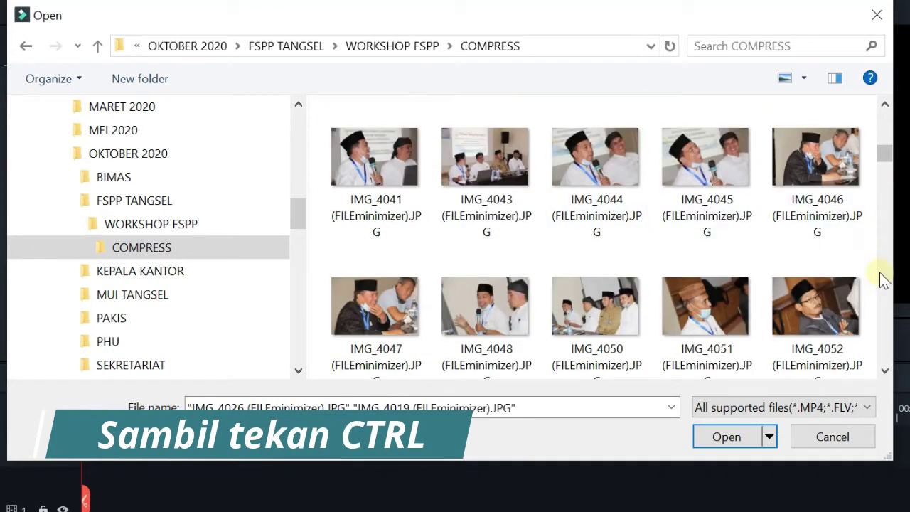
pyautogui.keyDown('ctrl'); pyautogui.click(496, 178); pyautogui.keyUp('ctrl')
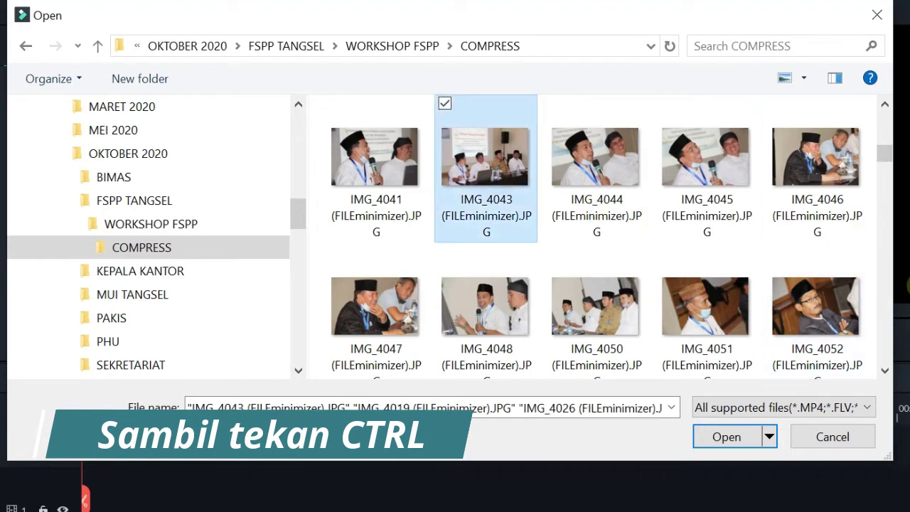
pyautogui.scroll(-1, 887, 284)
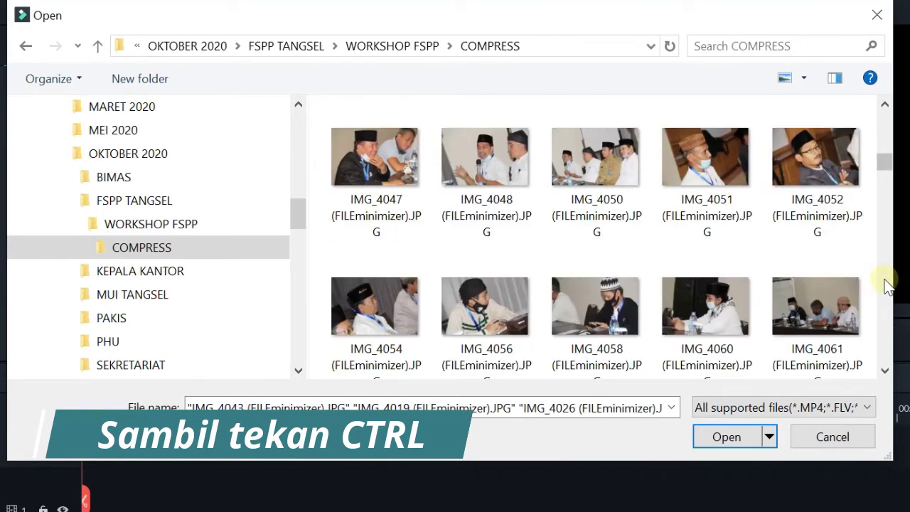
pyautogui.keyDown('ctrl'); pyautogui.click(610, 172); pyautogui.keyUp('ctrl')
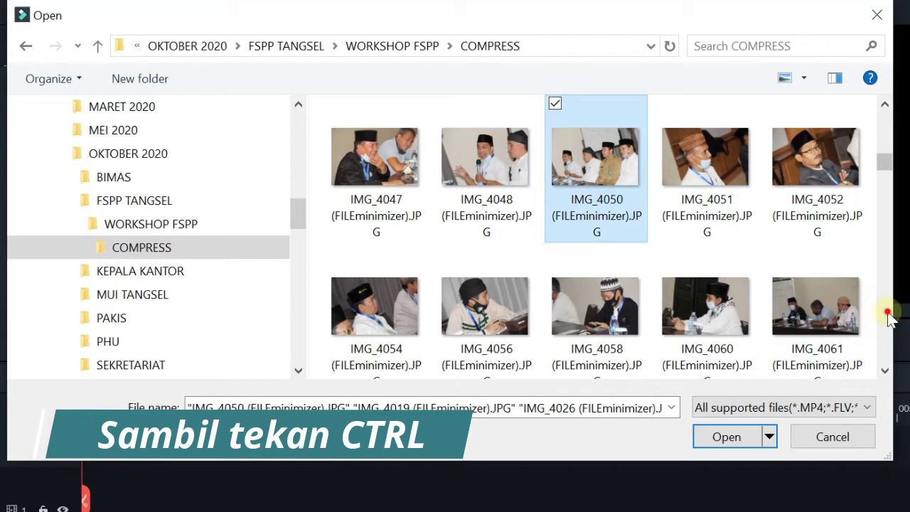
pyautogui.scroll(-2, 889, 315)
pyautogui.scroll(-8, 889, 314)
pyautogui.keyDown('ctrl'); pyautogui.click(375, 299); pyautogui.keyUp('ctrl')
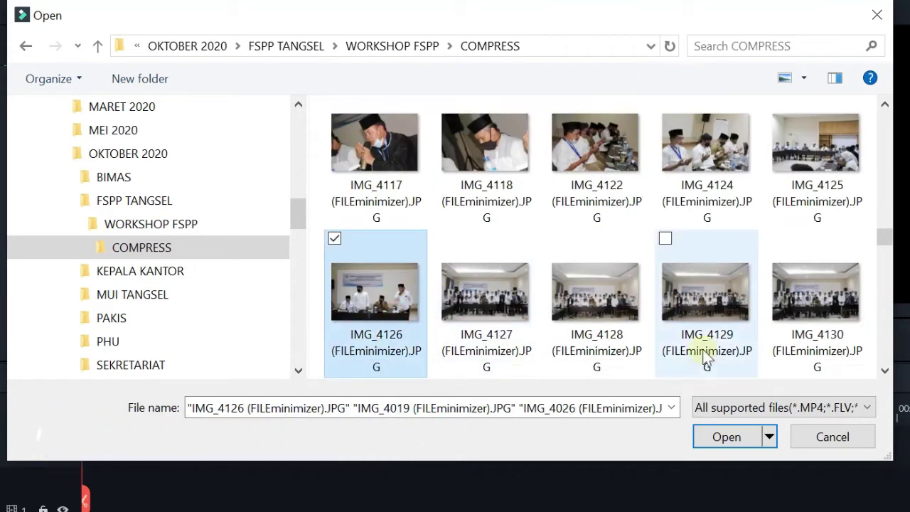
pyautogui.click(744, 435)
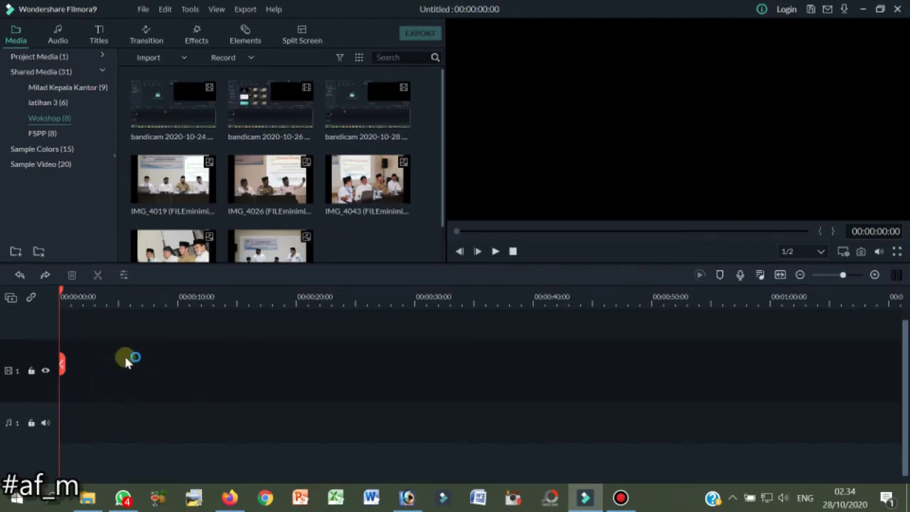
# Step: Place the five imported photos one after another at the start of video track 1
pyautogui.keyDown('ctrl'); pyautogui.click(199, 202); pyautogui.keyUp('ctrl')
pyautogui.keyDown('ctrl'); pyautogui.click(285, 192); pyautogui.keyUp('ctrl')
pyautogui.keyDown('ctrl'); pyautogui.click(329, 197); pyautogui.keyUp('ctrl')
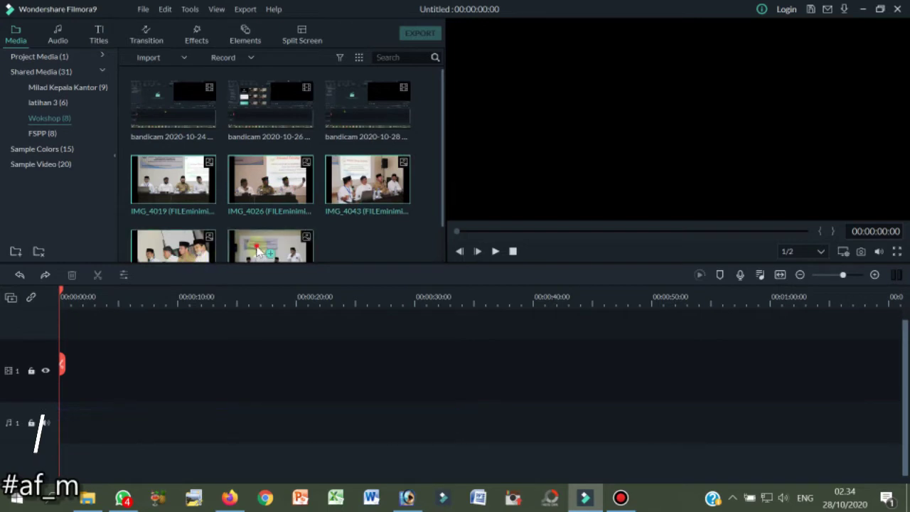
pyautogui.moveTo(194, 199); pyautogui.dragTo(68, 354)
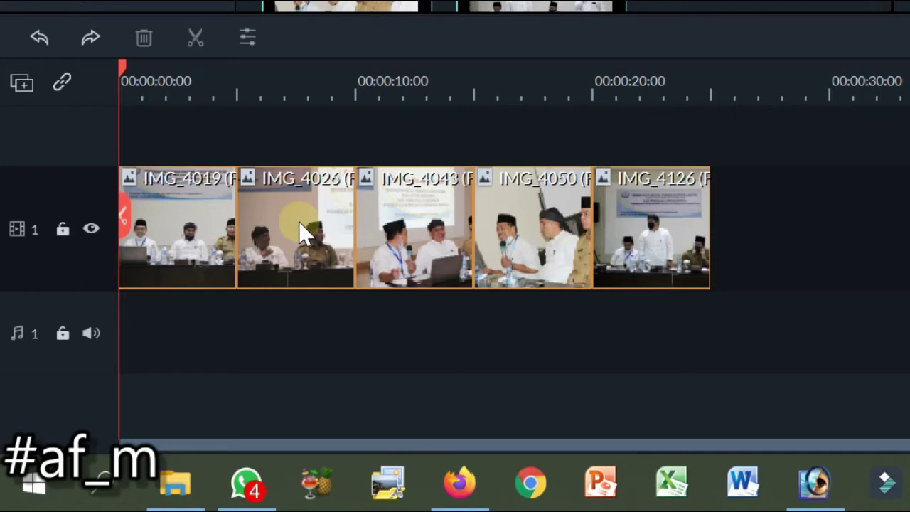
pyautogui.click(192, 221)
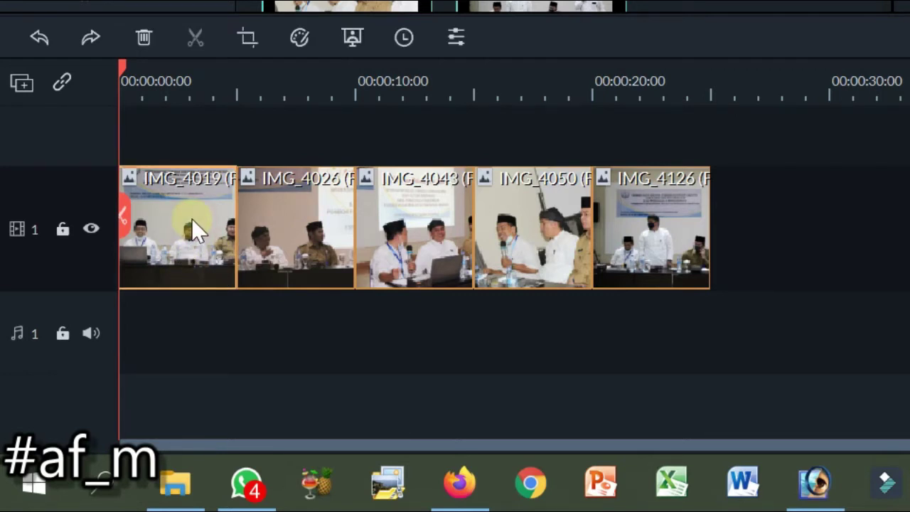
pyautogui.keyDown('shift'); pyautogui.click(675, 203); pyautogui.keyUp('shift')
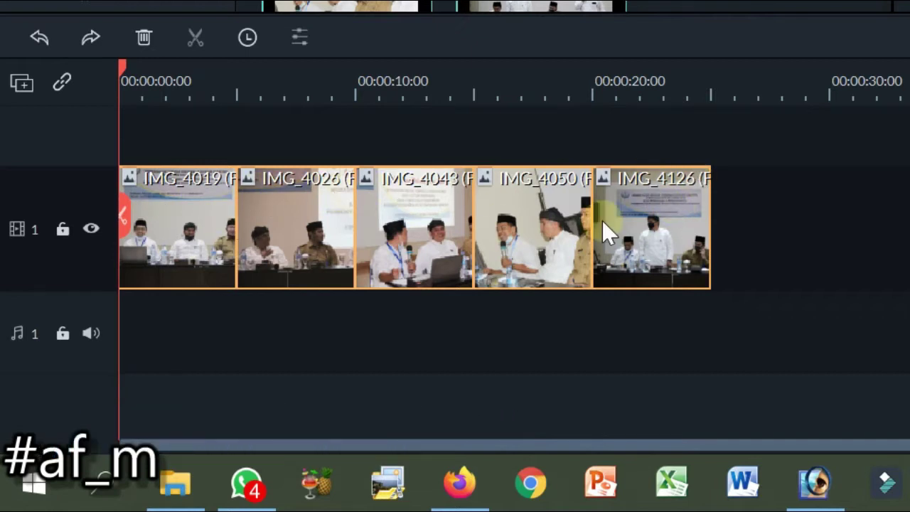
pyautogui.click(603, 136)
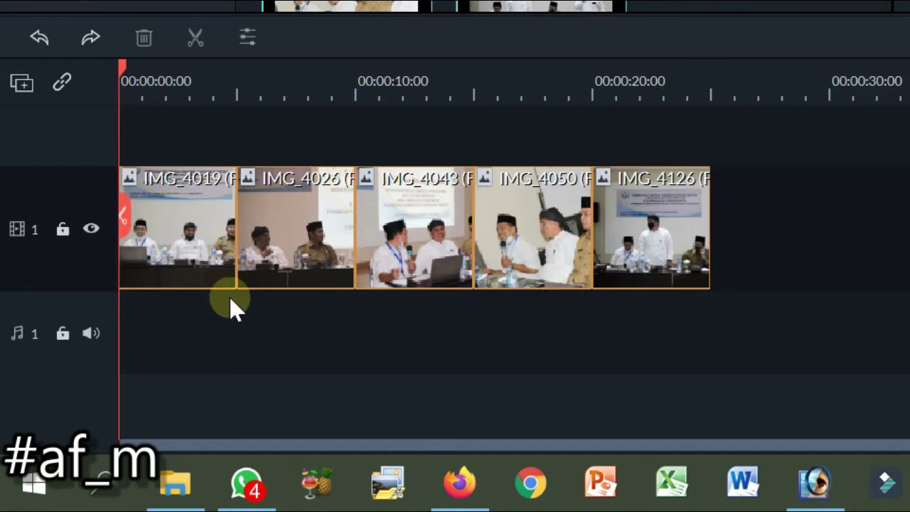
# Step: Set the duration of all five photo clips on the timeline to 00:00:07:00 at once
pyautogui.click(186, 235)
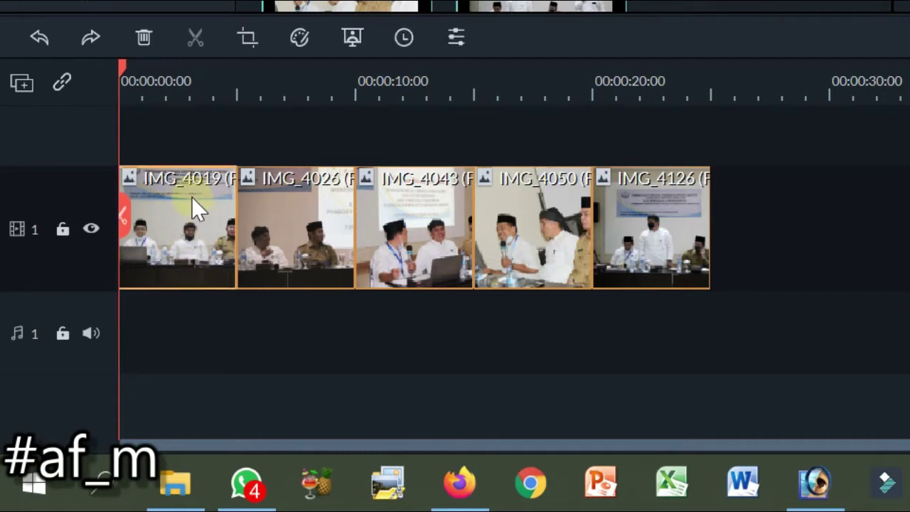
pyautogui.keyDown('shift'); pyautogui.click(683, 211); pyautogui.keyUp('shift')
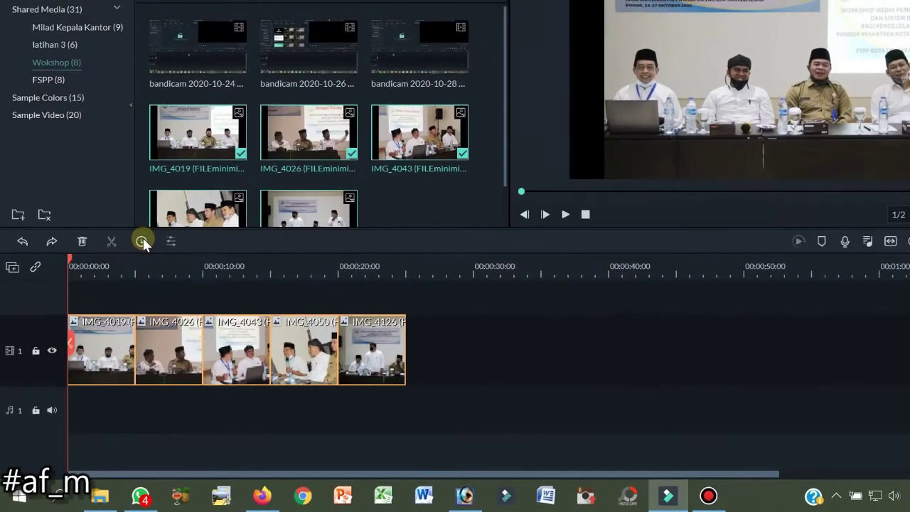
pyautogui.click(163, 203)
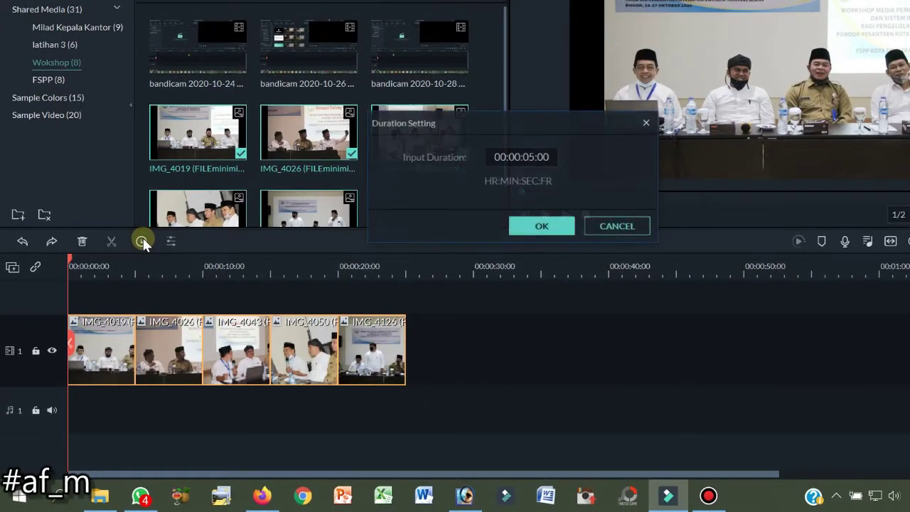
pyautogui.doubleClick(530, 157)
pyautogui.click(531, 156)
pyautogui.moveTo(524, 156); pyautogui.dragTo(536, 157)
pyautogui.write('07')
pyautogui.click(551, 228)
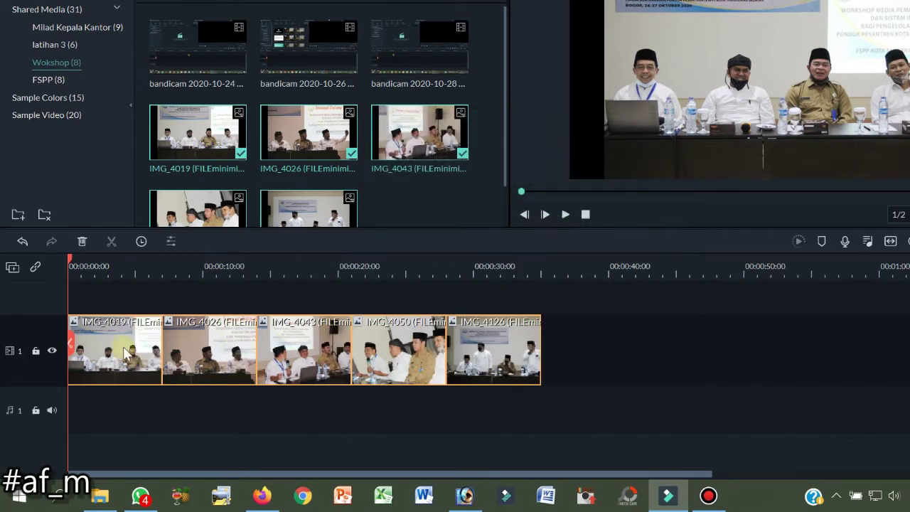
pyautogui.click(625, 348)
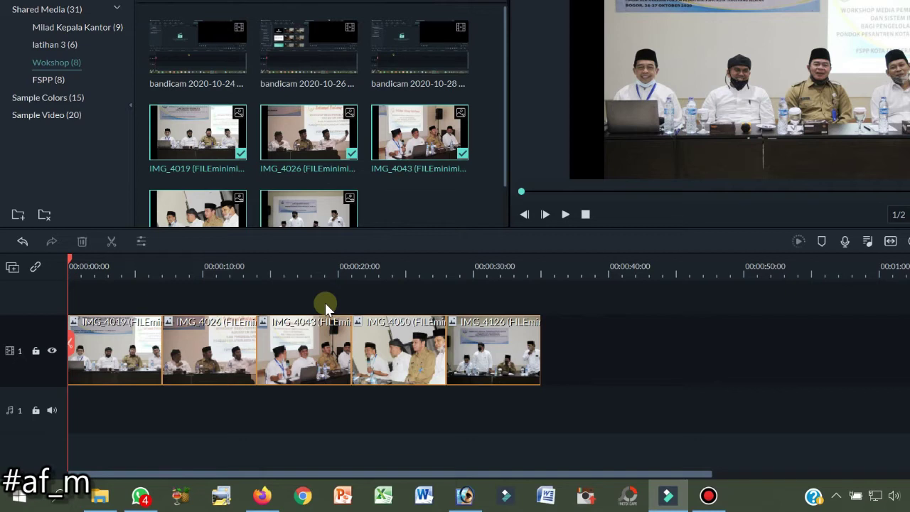
# Step: Set the duration of only the IMG_4026 and IMG_4050 clips to 00:00:03:00
pyautogui.click(205, 338)
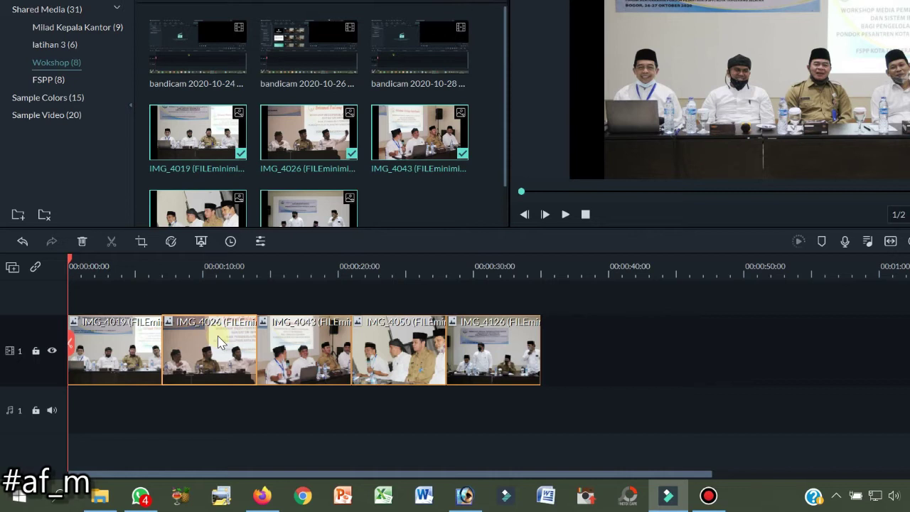
pyautogui.keyDown('ctrl'); pyautogui.click(399, 347); pyautogui.keyUp('ctrl')
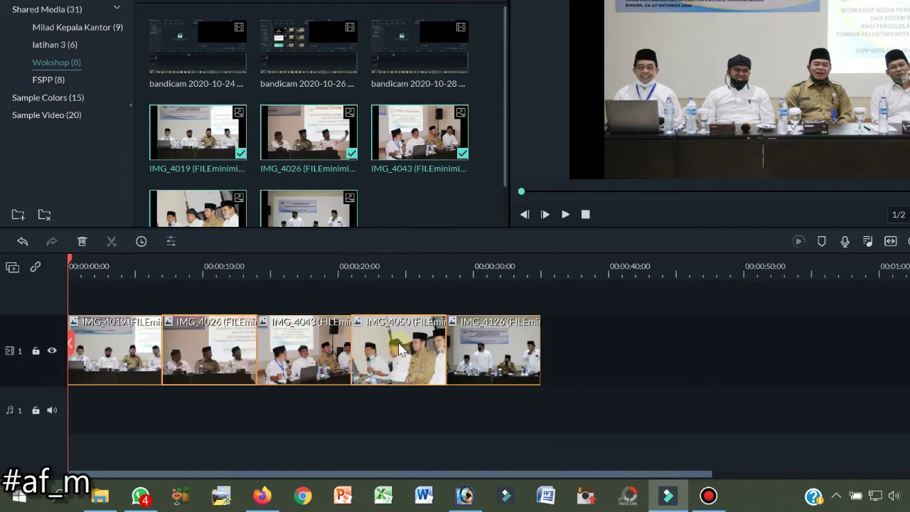
pyautogui.click(220, 346)
pyautogui.click(395, 332)
pyautogui.click(227, 331)
pyautogui.keyDown('ctrl'); pyautogui.click(405, 325); pyautogui.keyUp('ctrl')
pyautogui.click(141, 242)
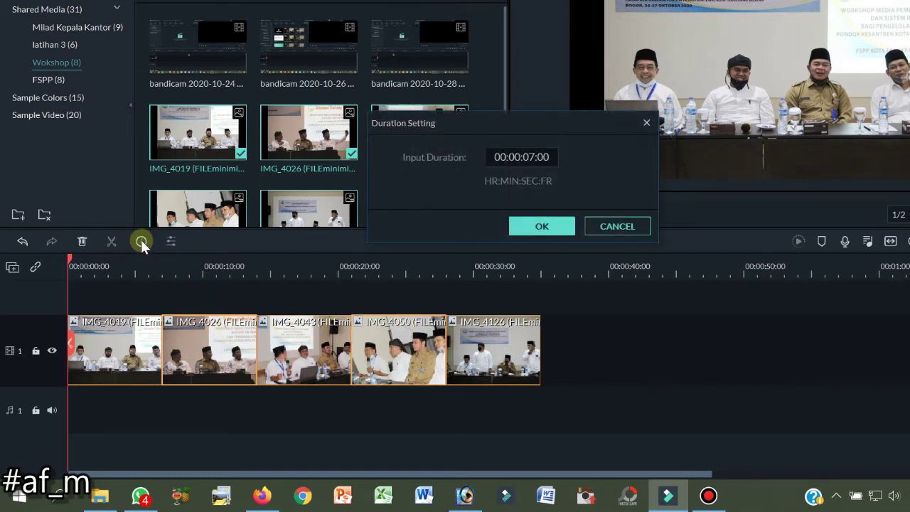
pyautogui.click(532, 154)
pyautogui.click(531, 155)
pyautogui.moveTo(528, 154); pyautogui.dragTo(533, 157)
pyautogui.write('3')
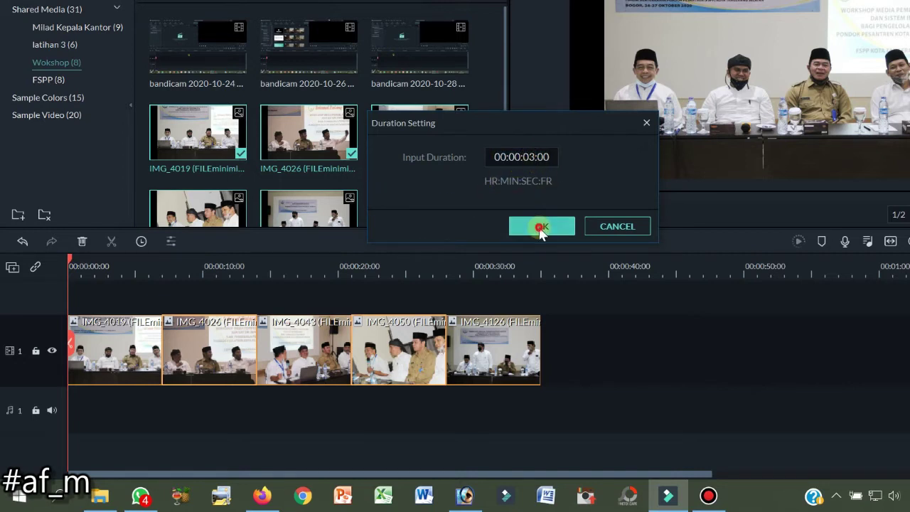
pyautogui.click(561, 235)
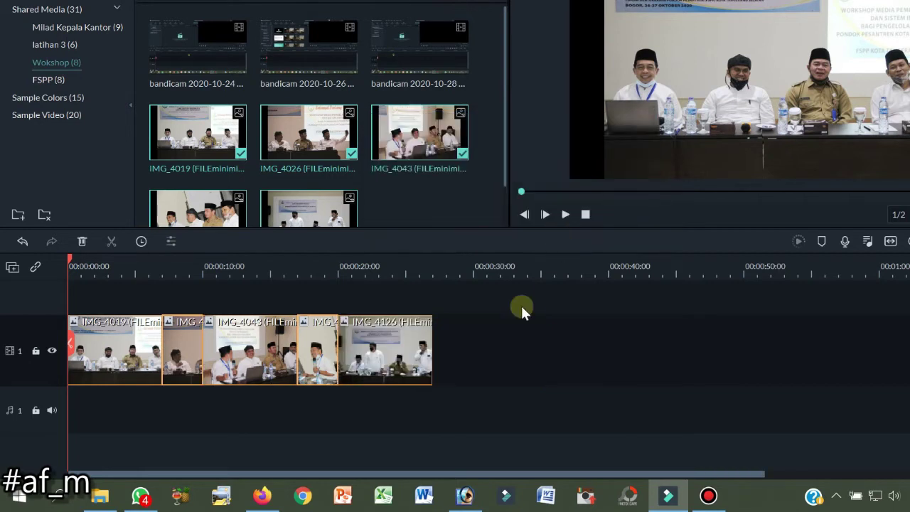
pyautogui.click(320, 387)
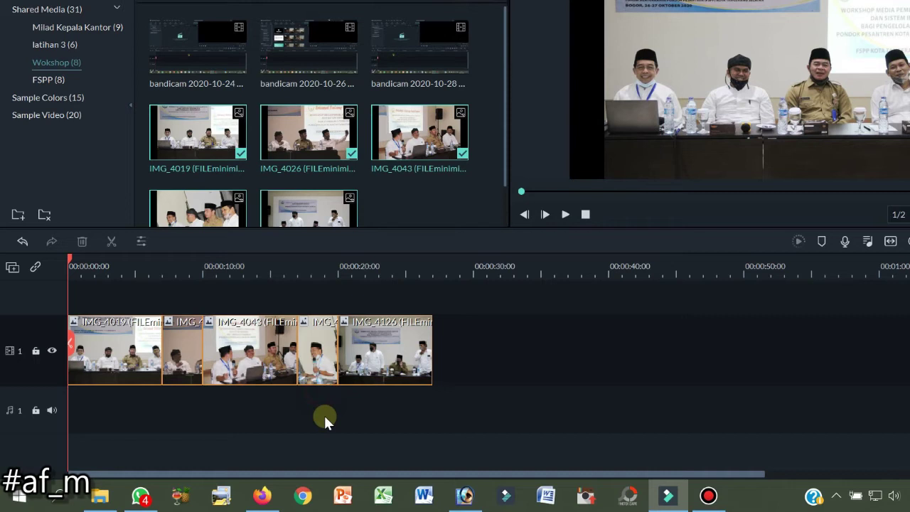
# Step: Try several Bounce to zoom and Fade Slide motion effects on the IMG_4019 clip and settle on Fade Slide 4
pyautogui.doubleClick(110, 346)
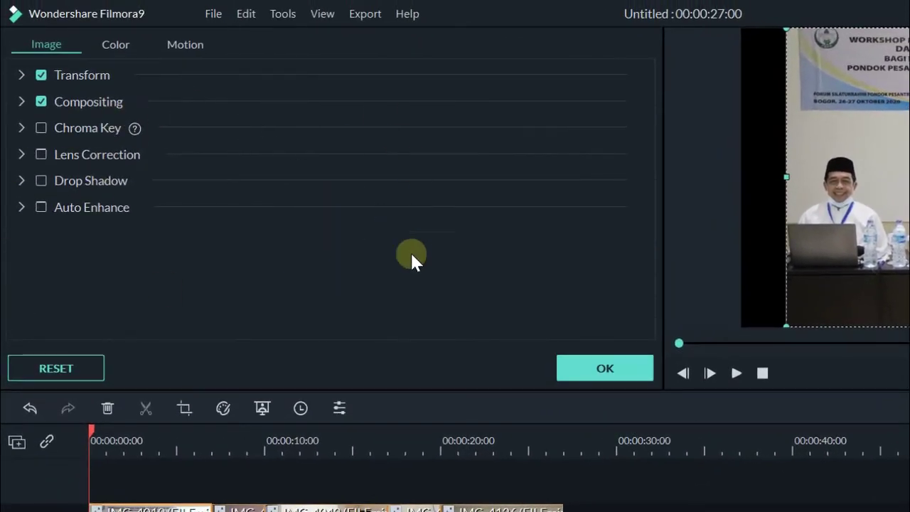
pyautogui.click(186, 44)
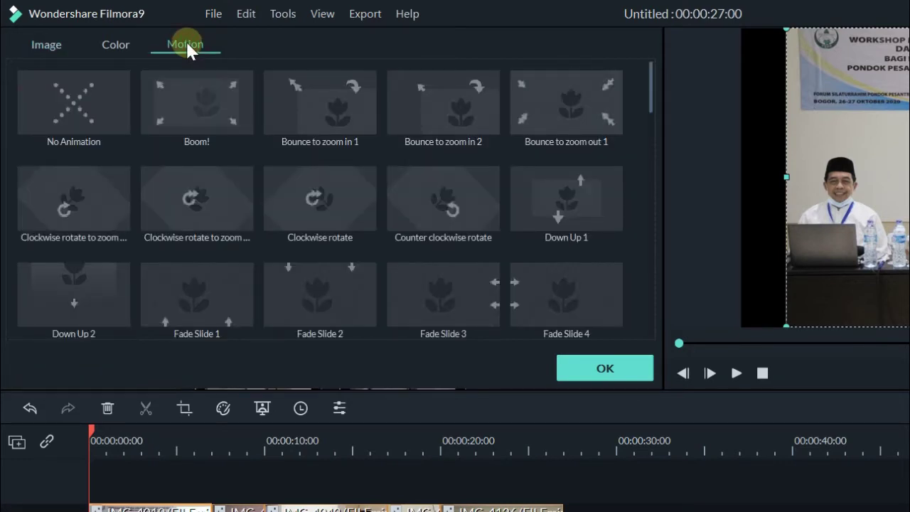
pyautogui.click(213, 103)
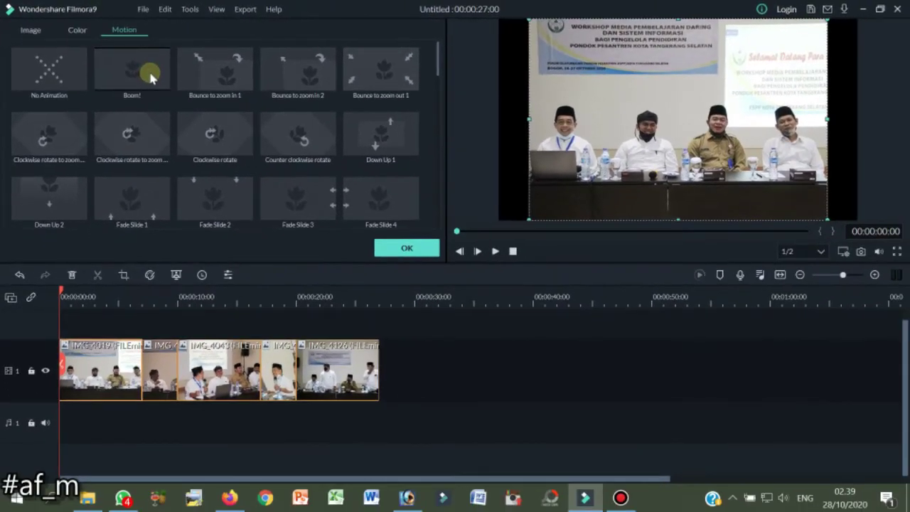
pyautogui.click(223, 82)
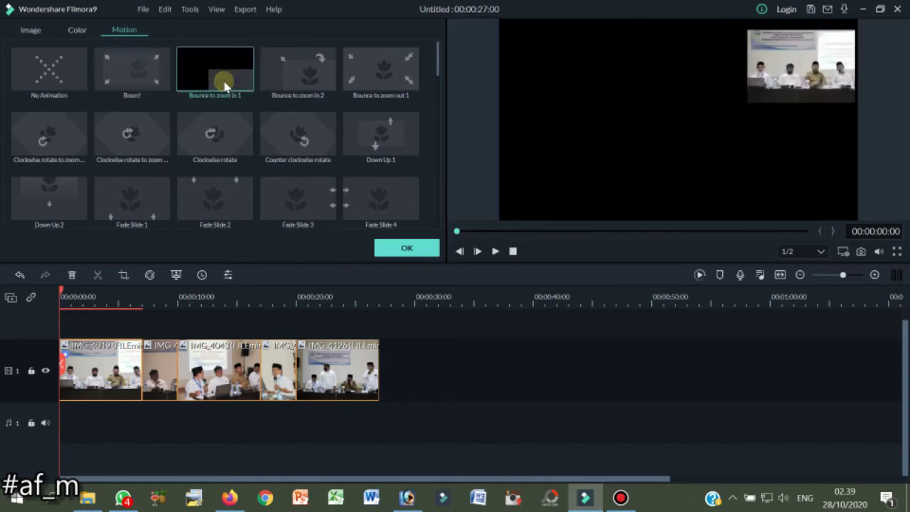
pyautogui.click(295, 91)
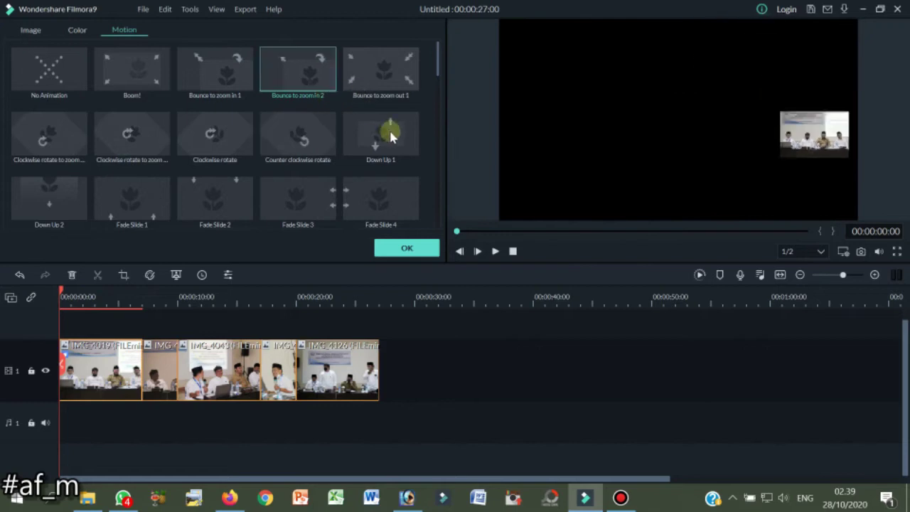
pyautogui.click(404, 90)
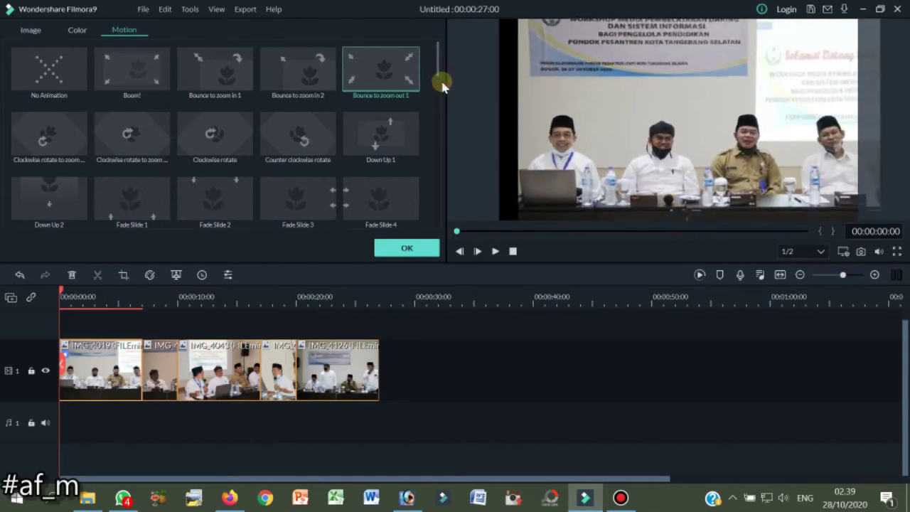
pyautogui.scroll(-1, 432, 82)
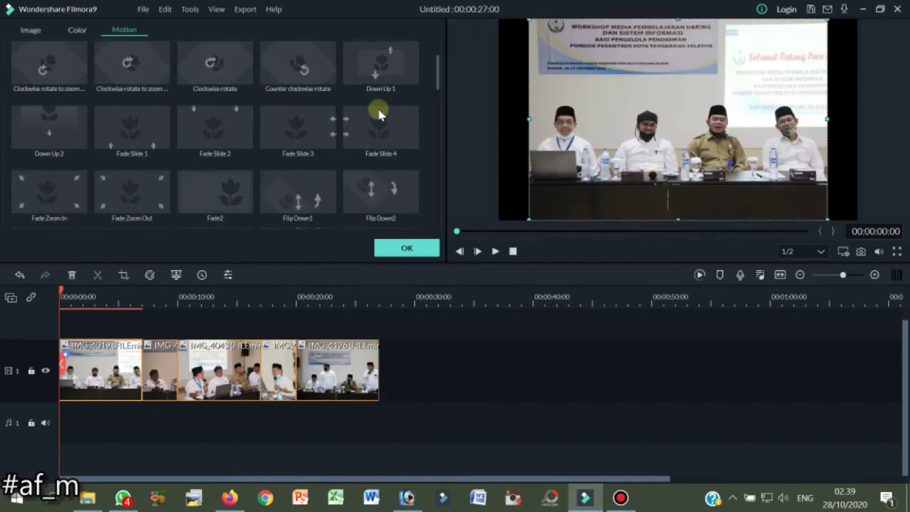
pyautogui.click(320, 133)
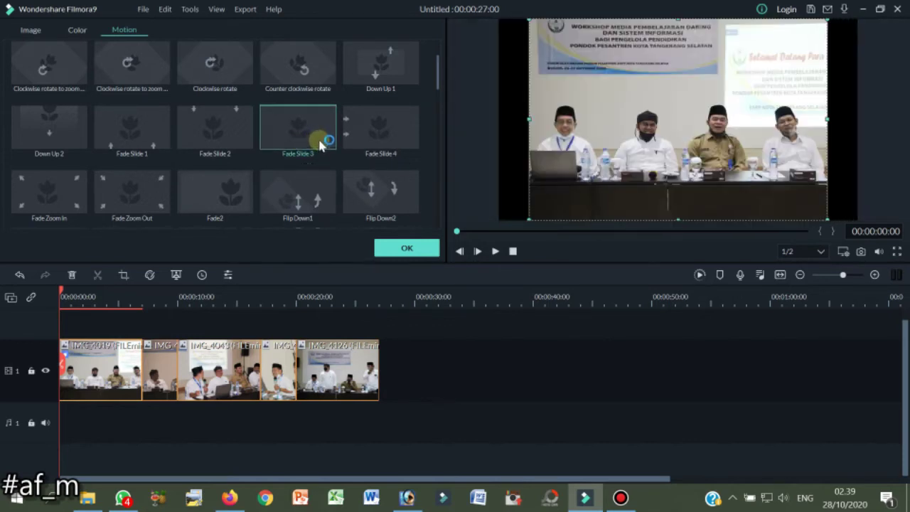
pyautogui.click(218, 146)
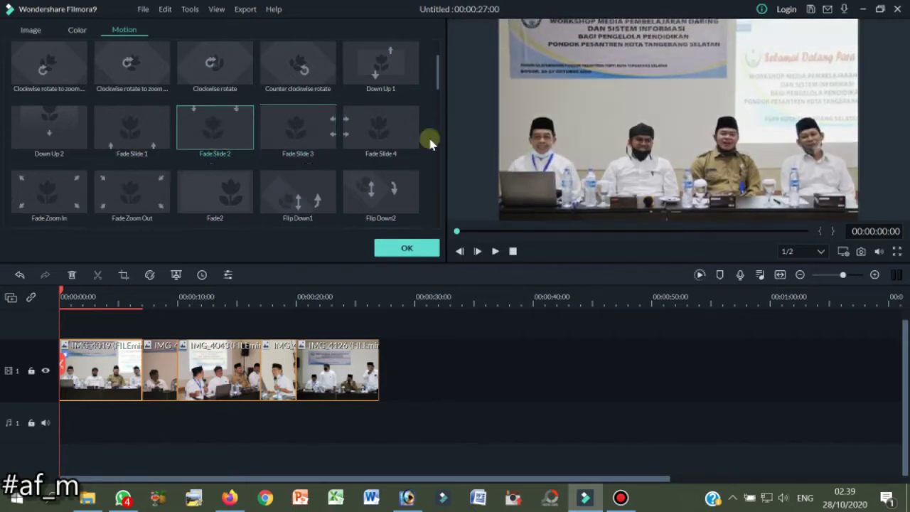
pyautogui.click(380, 127)
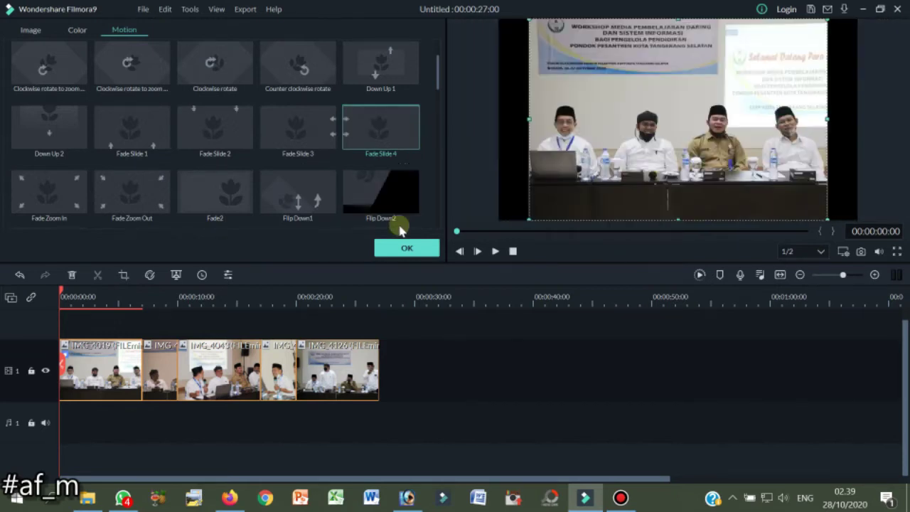
pyautogui.click(380, 247)
# Step: Apply the Fade Slide 3 motion effect to the IMG_4026 clip and Fade Slide 1 to the IMG_4043 clip
pyautogui.click(148, 374)
pyautogui.doubleClick(149, 371)
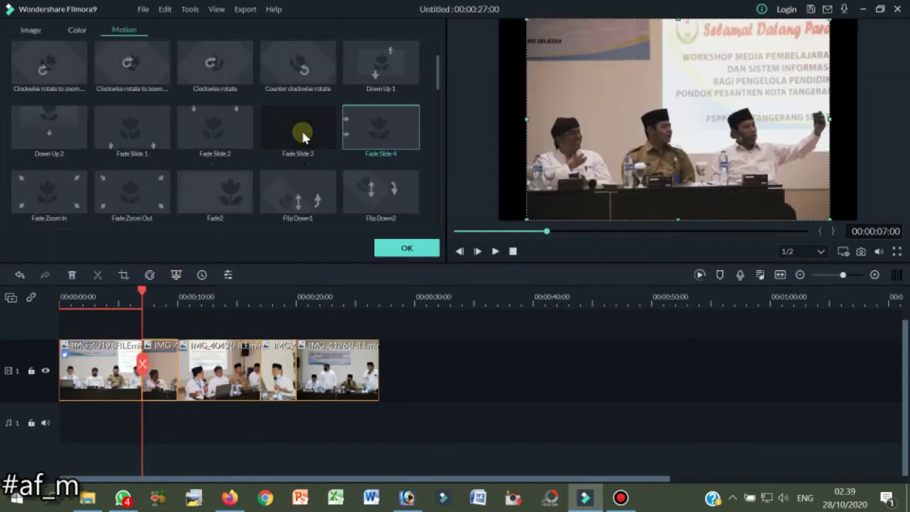
pyautogui.click(319, 140)
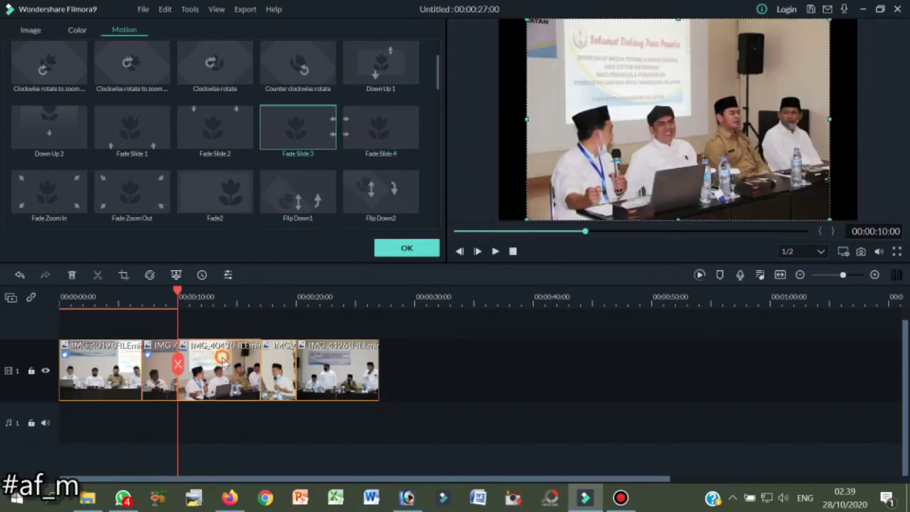
pyautogui.click(160, 128)
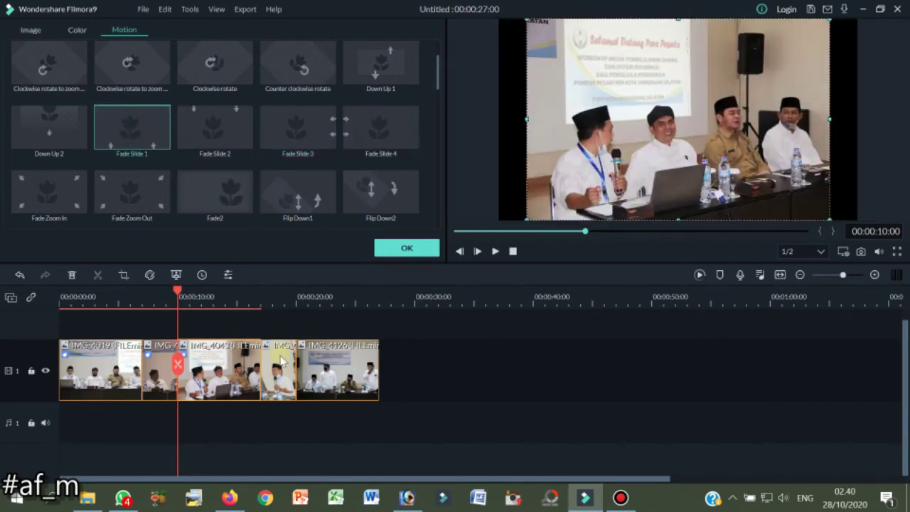
# Step: Apply the Fade Zoom Out motion effect to the IMG_4050 clip and Fade Zoom In to the IMG_4126 clip
pyautogui.click(281, 363)
pyautogui.click(154, 195)
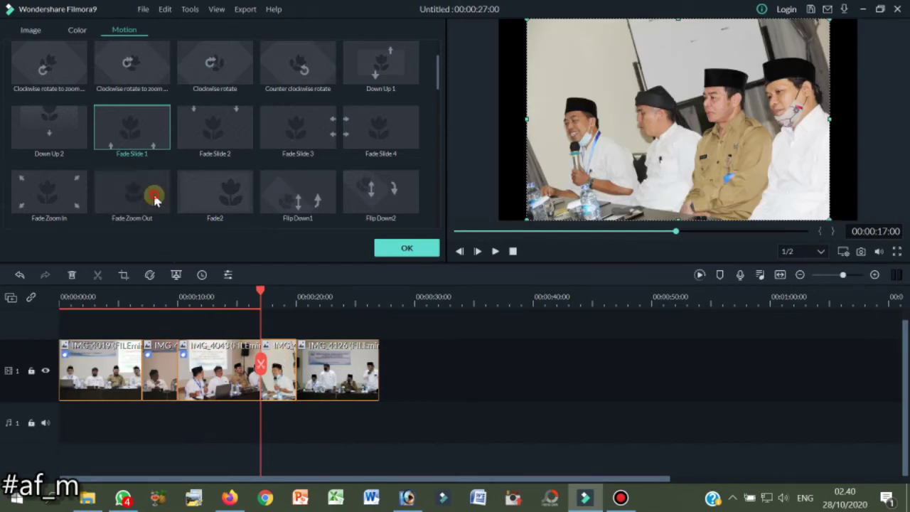
pyautogui.click(359, 380)
pyautogui.click(78, 204)
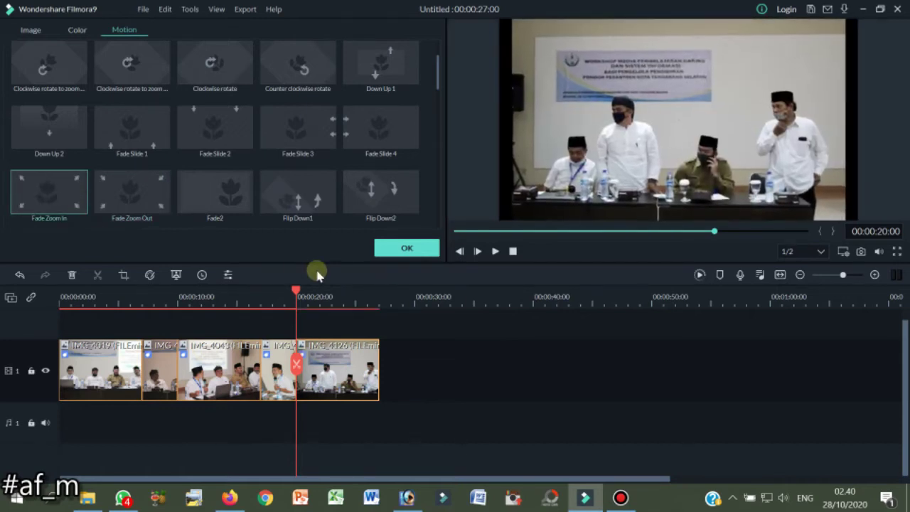
pyautogui.click(406, 249)
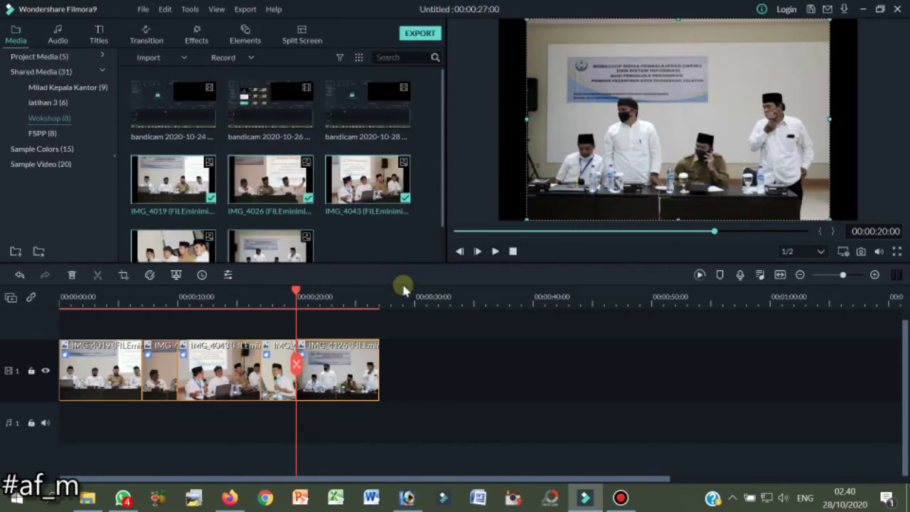
# Step: Play the slideshow from its beginning to check the motion effects, and return the playhead to 00:00:00:00
pyautogui.moveTo(296, 293); pyautogui.dragTo(8, 305)
pyautogui.click(514, 251)
pyautogui.click(495, 251)
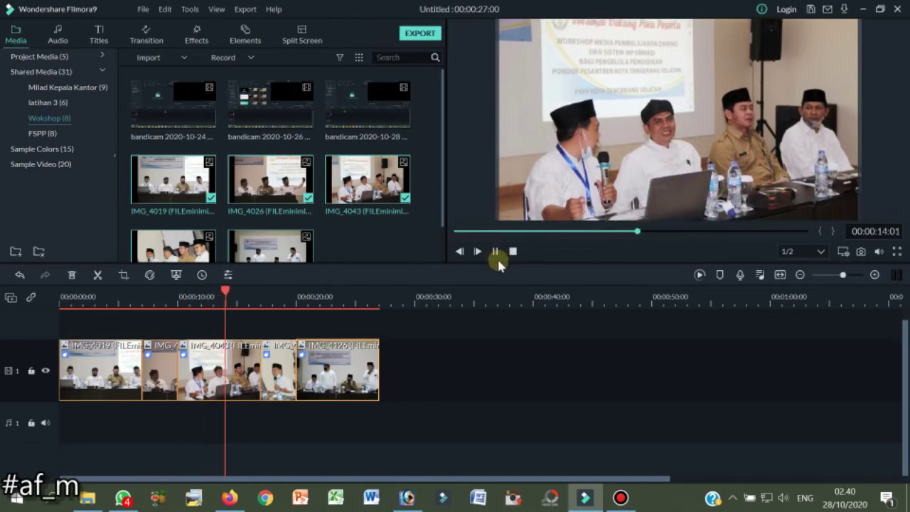
pyautogui.click(496, 252)
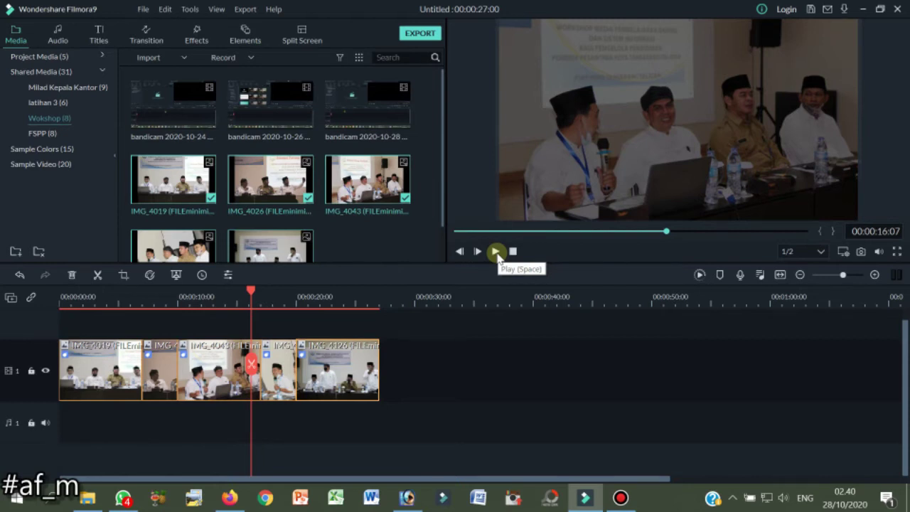
pyautogui.moveTo(251, 290); pyautogui.dragTo(59, 298)
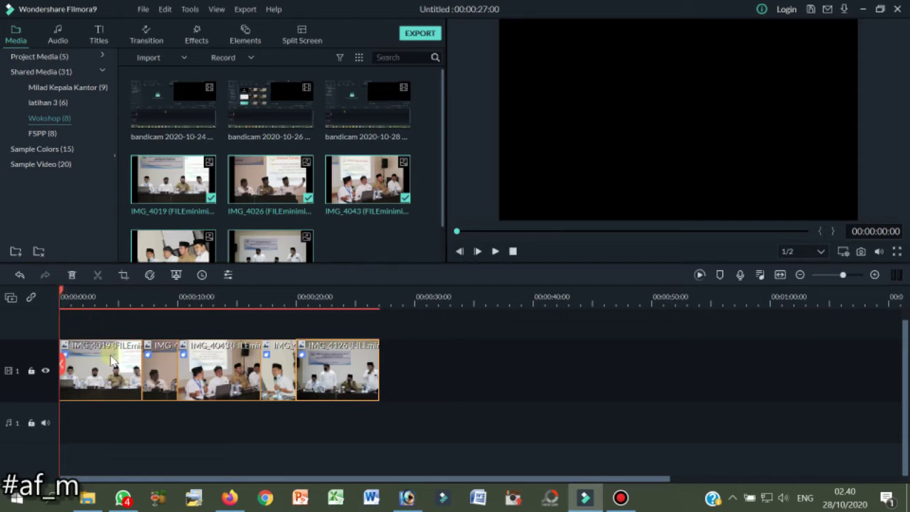
# Step: Browse the remaining motion effects to the end of the list for the photo clips without applying any
pyautogui.click(111, 329)
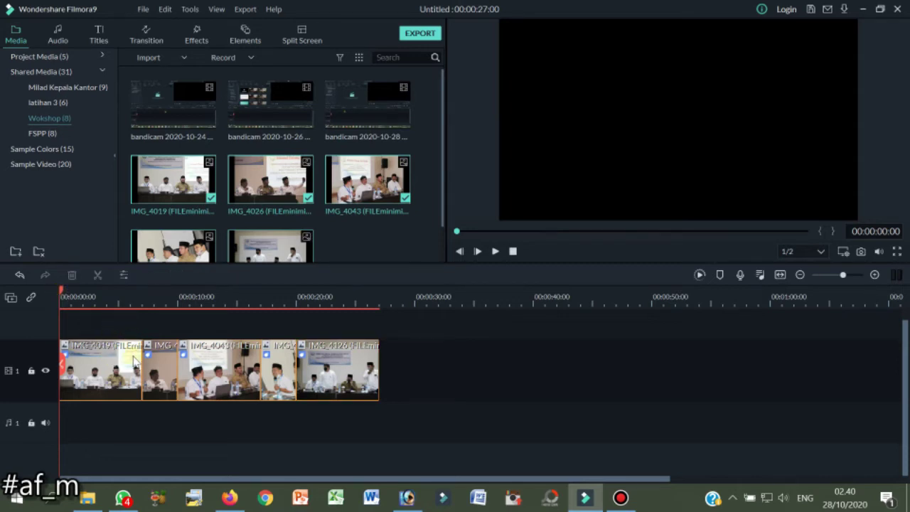
pyautogui.doubleClick(80, 364)
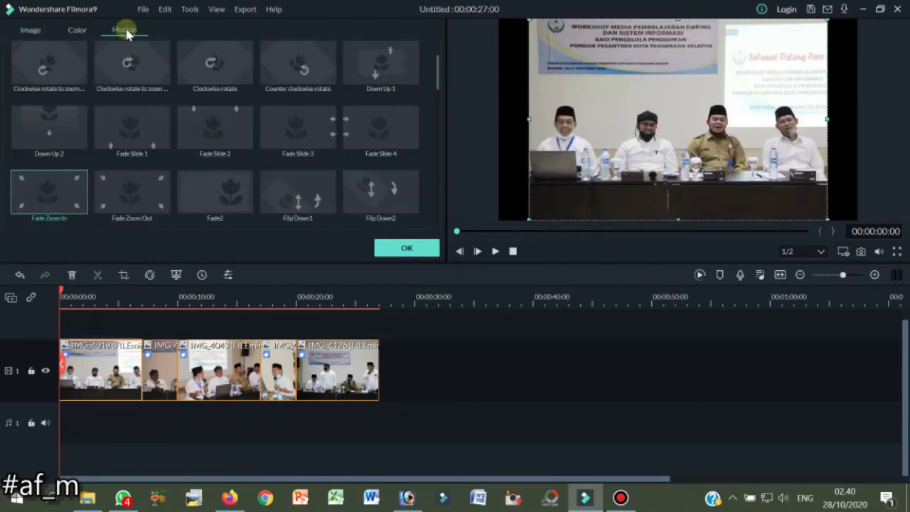
pyautogui.moveTo(437, 61); pyautogui.dragTo(435, 187)
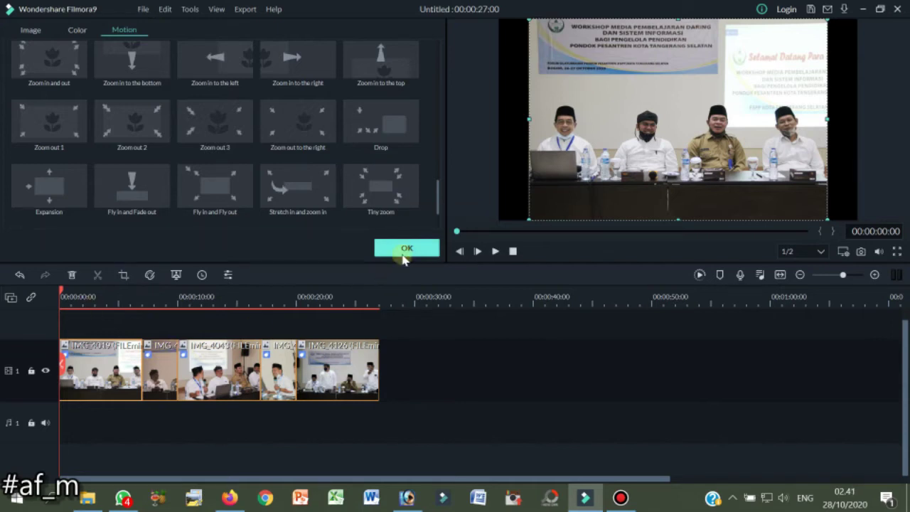
pyautogui.click(171, 355)
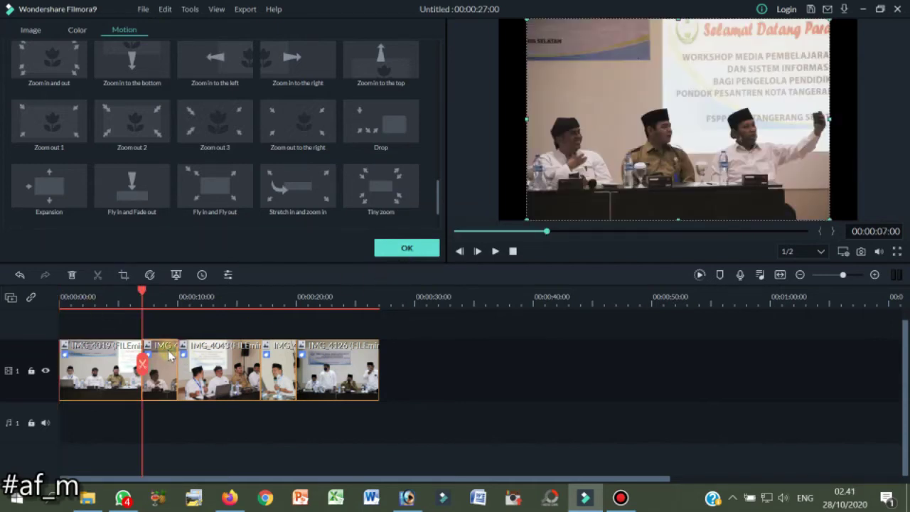
pyautogui.click(213, 373)
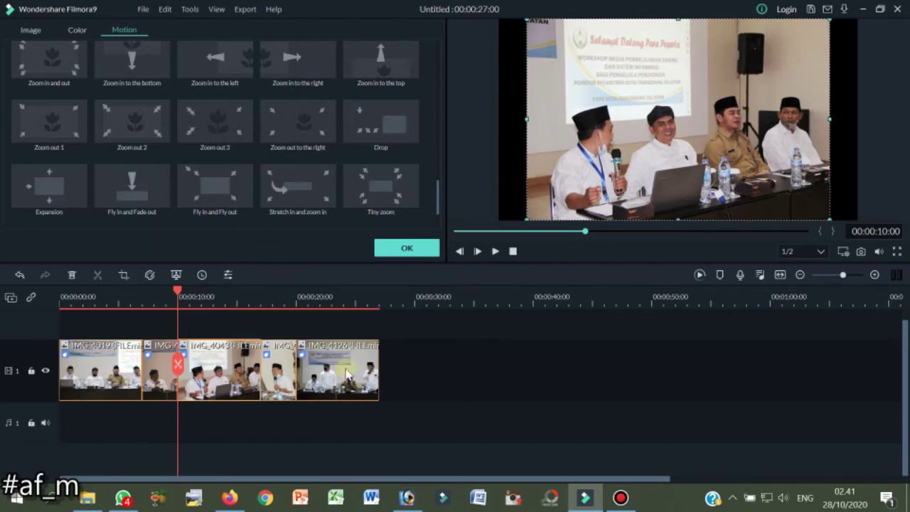
pyautogui.click(402, 251)
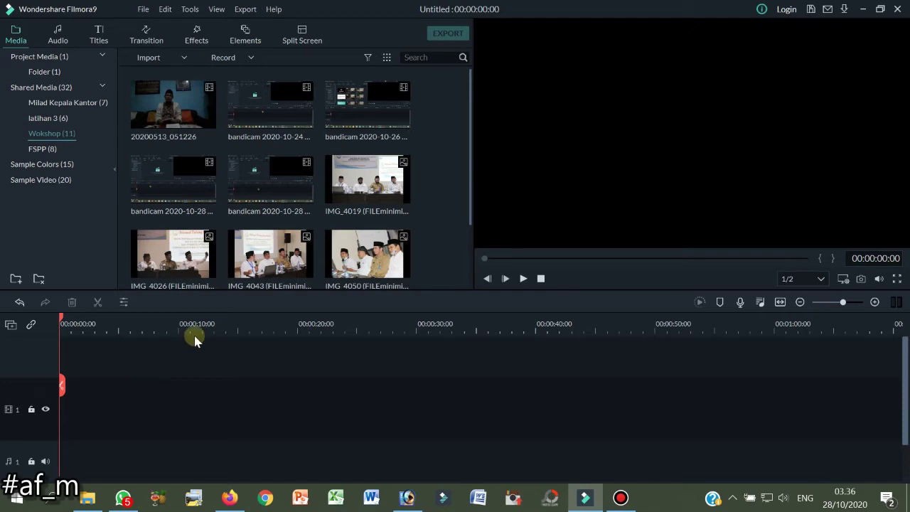
# Step: Place the video 20200513_051226 at the start of video track 1, keeping the project settings of 1920 x 1080 25fps
pyautogui.click(175, 105)
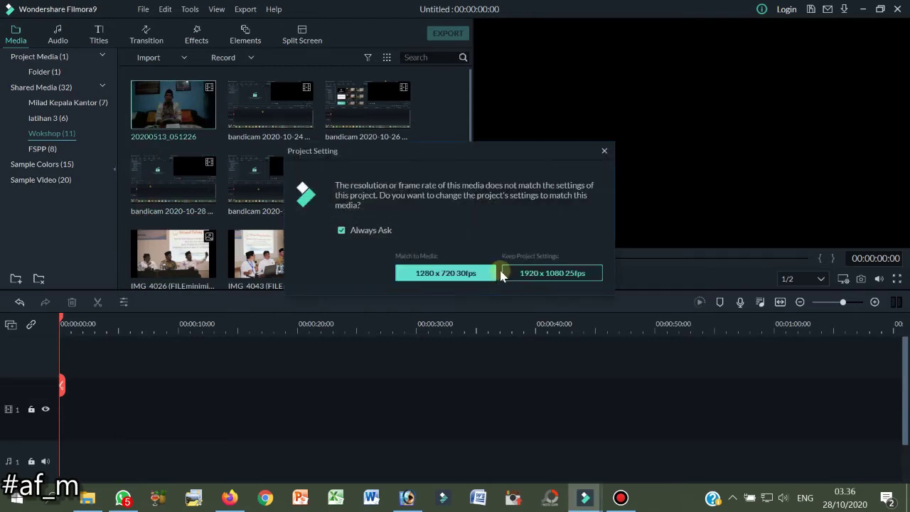
pyautogui.click(553, 276)
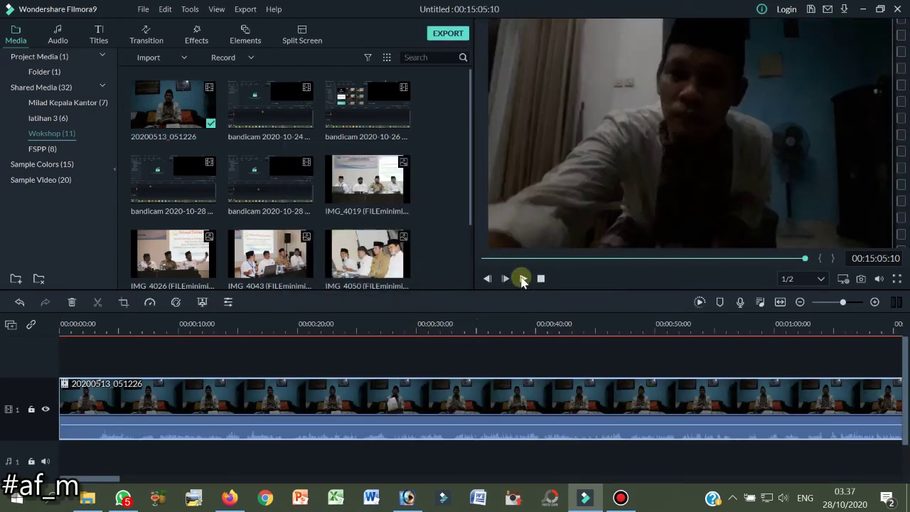
# Step: Play the opening of the 20200513_051226 clip and split it at 00:00:11:20
pyautogui.click(524, 278)
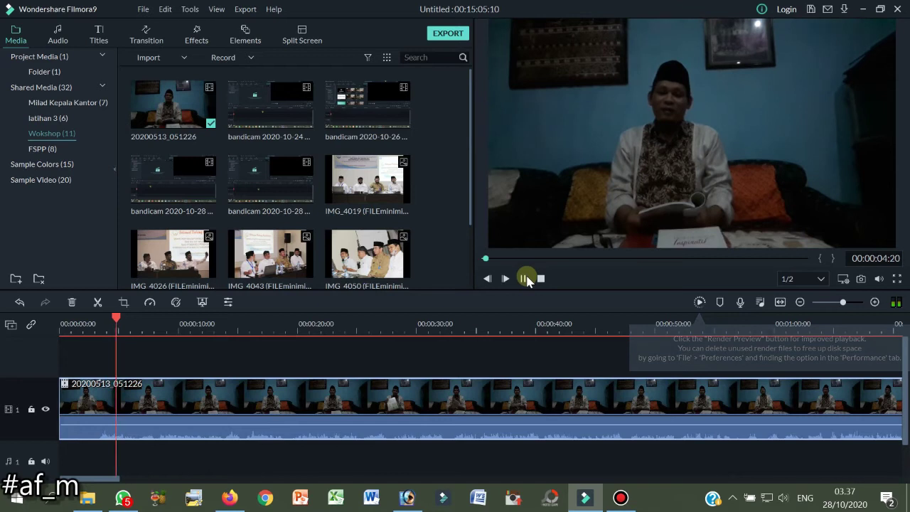
pyautogui.click(524, 278)
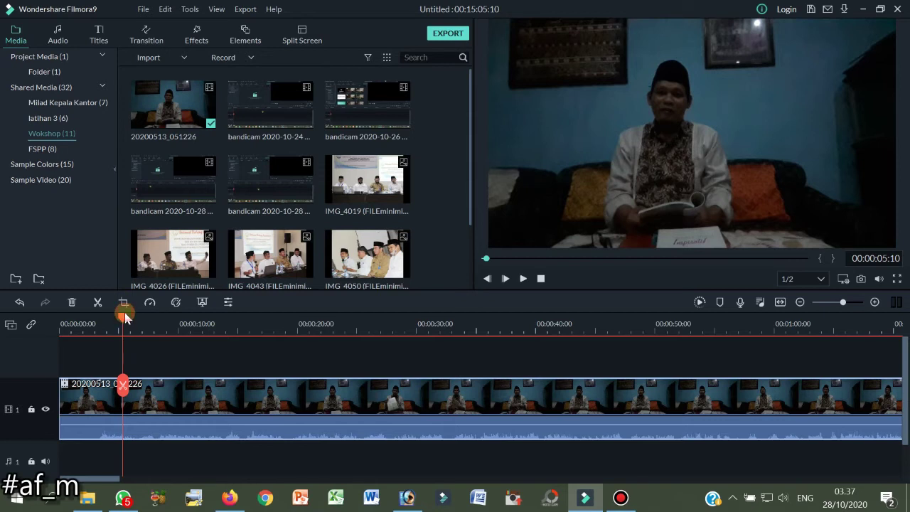
pyautogui.moveTo(122, 315); pyautogui.dragTo(203, 335)
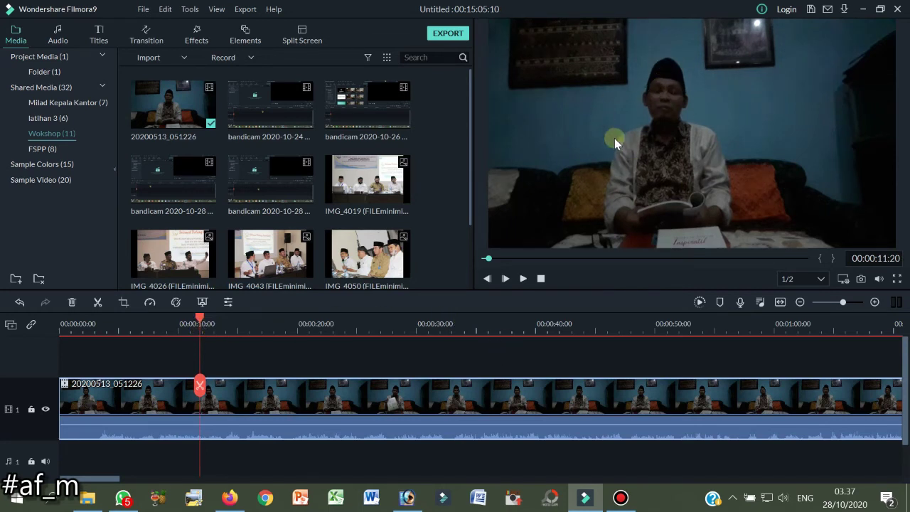
pyautogui.click(201, 387)
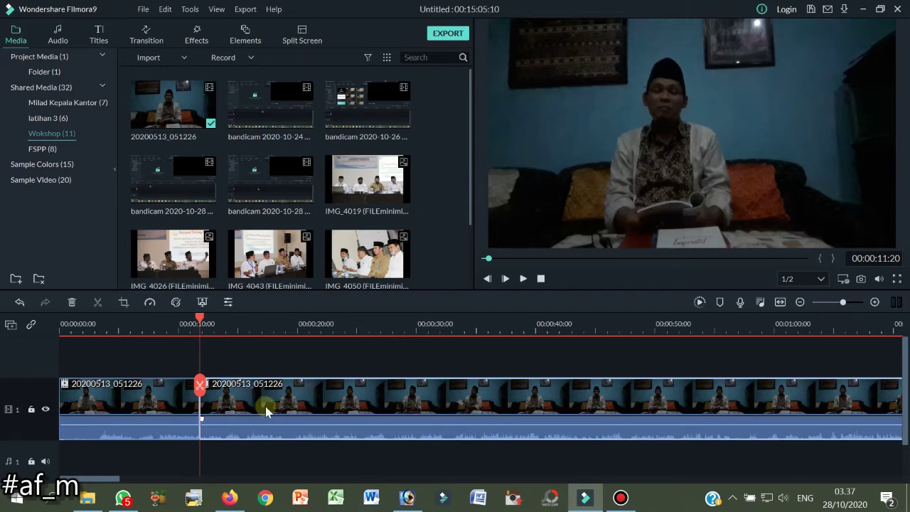
# Step: Crop the second part of the 20200513_051226 video to a 16:9 frame of 846 x 476 around the seated speaker
pyautogui.moveTo(202, 320)
pyautogui.mouseDown()
pyautogui.moveTo(185, 319)
pyautogui.moveTo(206, 320)
pyautogui.mouseUp()
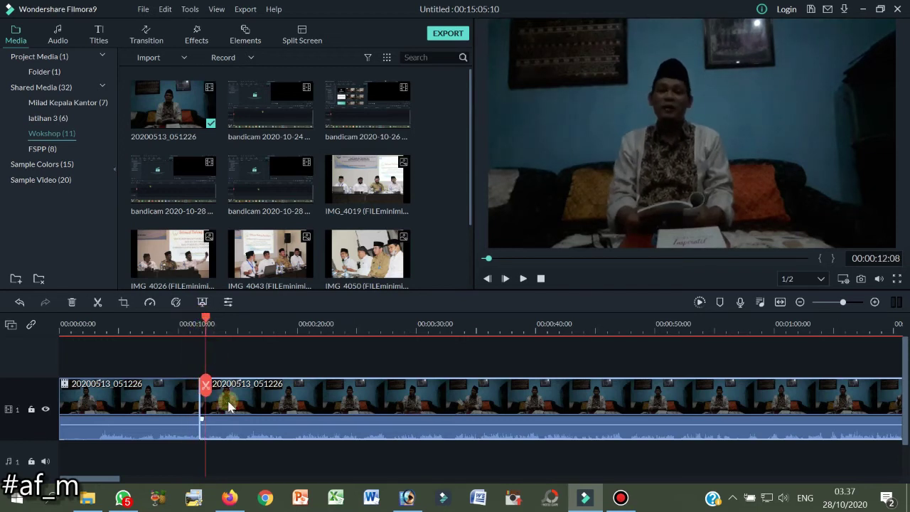
pyautogui.click(124, 303)
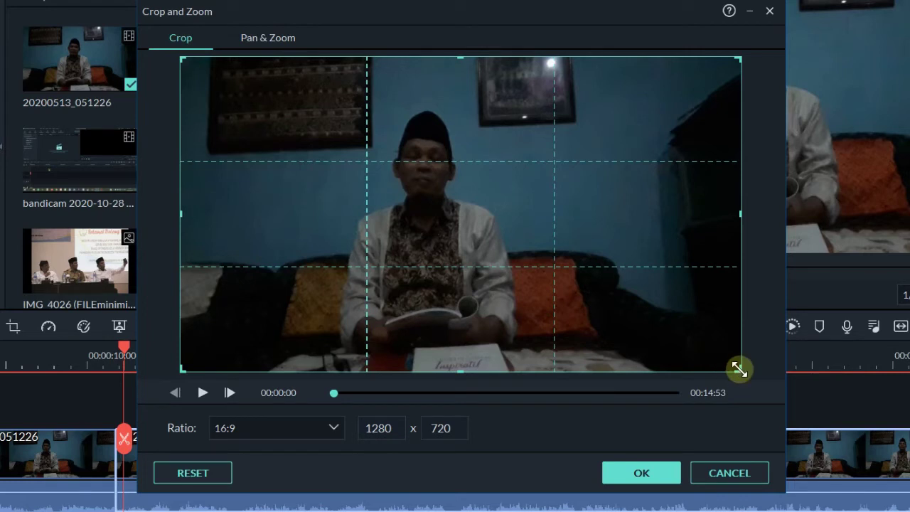
pyautogui.moveTo(740, 369); pyautogui.dragTo(576, 257)
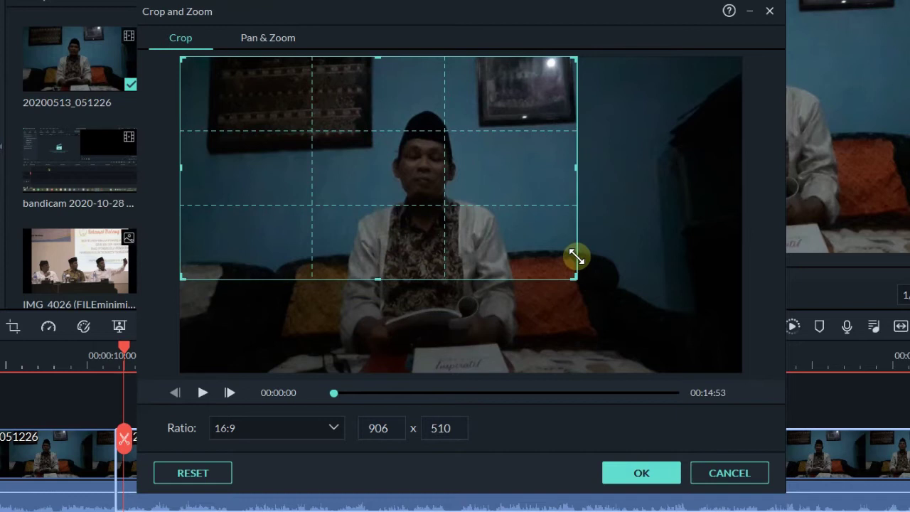
pyautogui.moveTo(384, 178); pyautogui.dragTo(463, 201)
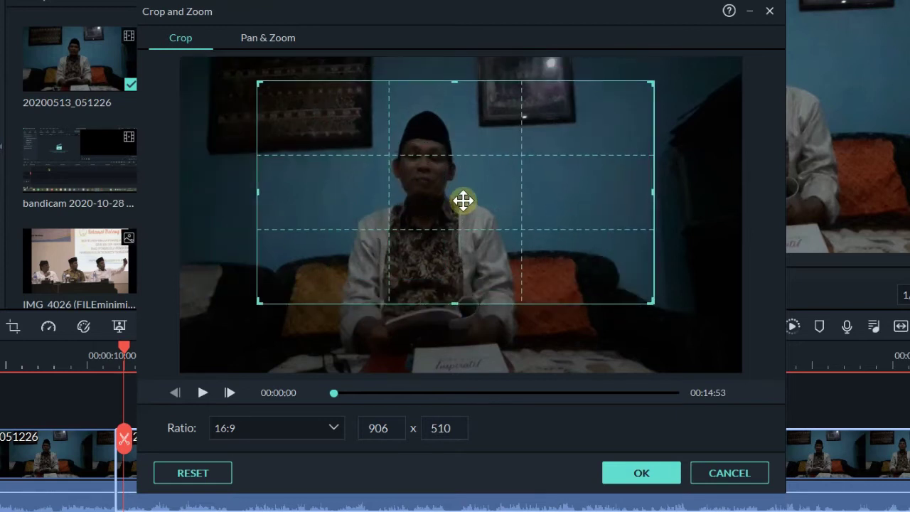
pyautogui.moveTo(649, 302); pyautogui.dragTo(628, 287)
pyautogui.click(648, 475)
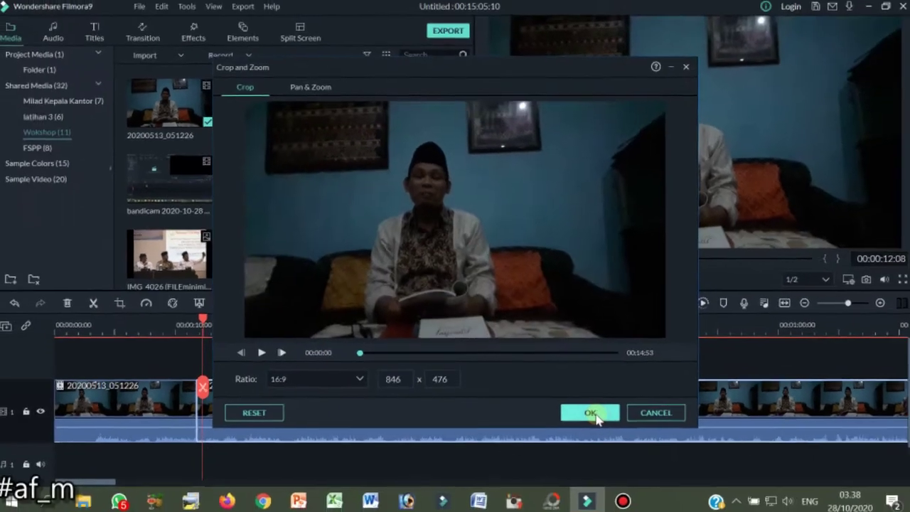
# Step: Play from 00:00:10:05 across the first cut to check the change to the closer framing
pyautogui.moveTo(207, 320); pyautogui.dragTo(182, 314)
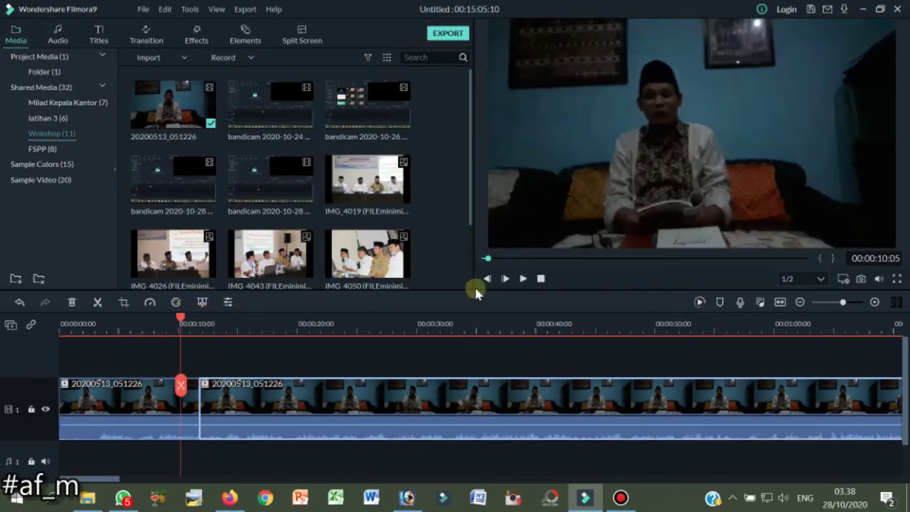
pyautogui.click(523, 279)
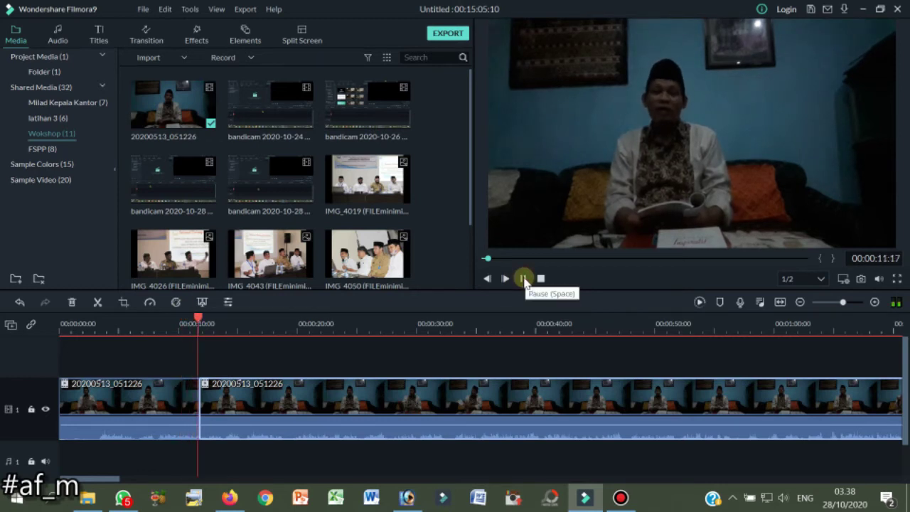
pyautogui.click(524, 279)
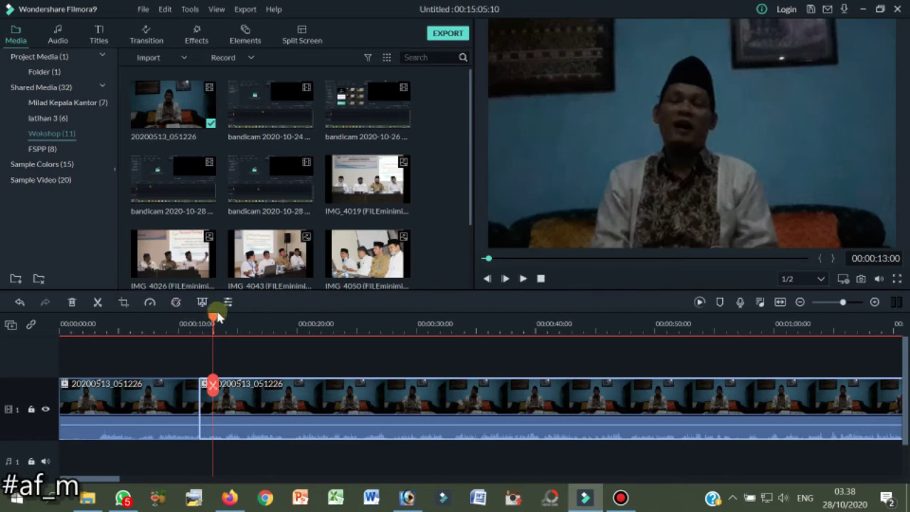
# Step: Split the cropped second part at 00:00:17:19 and scrub back and forth across the new cut
pyautogui.moveTo(213, 320); pyautogui.dragTo(272, 328)
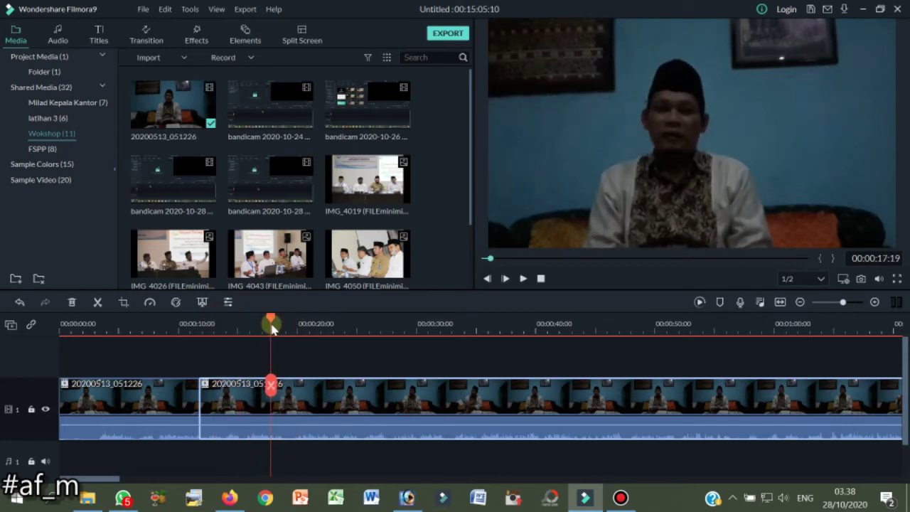
pyautogui.click(271, 387)
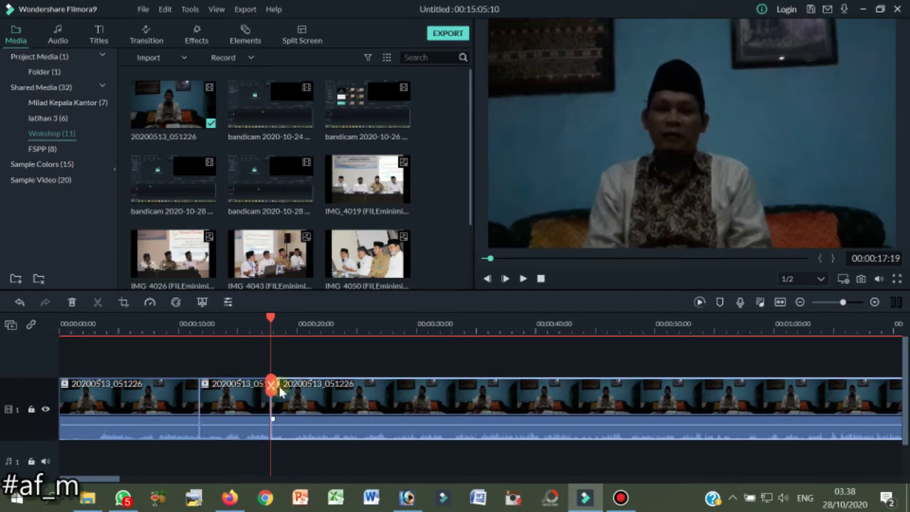
pyautogui.moveTo(271, 319); pyautogui.dragTo(246, 336)
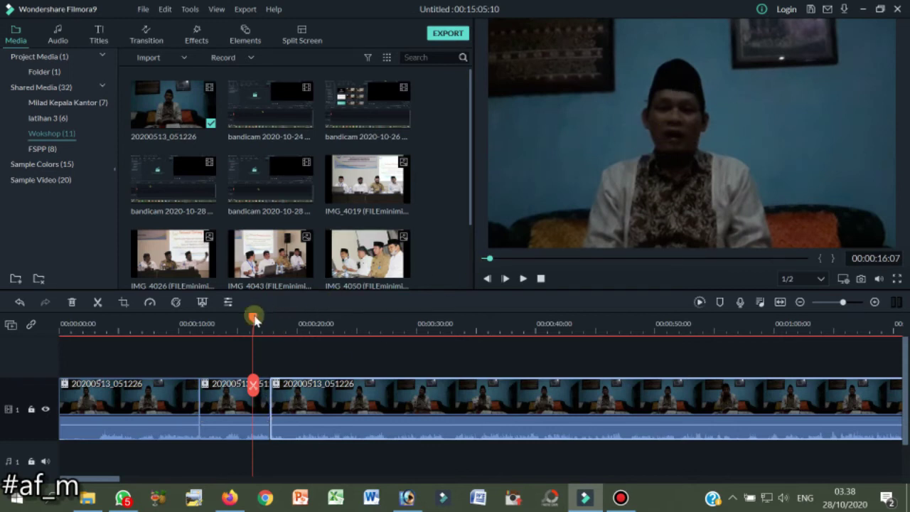
pyautogui.moveTo(255, 319); pyautogui.dragTo(274, 328)
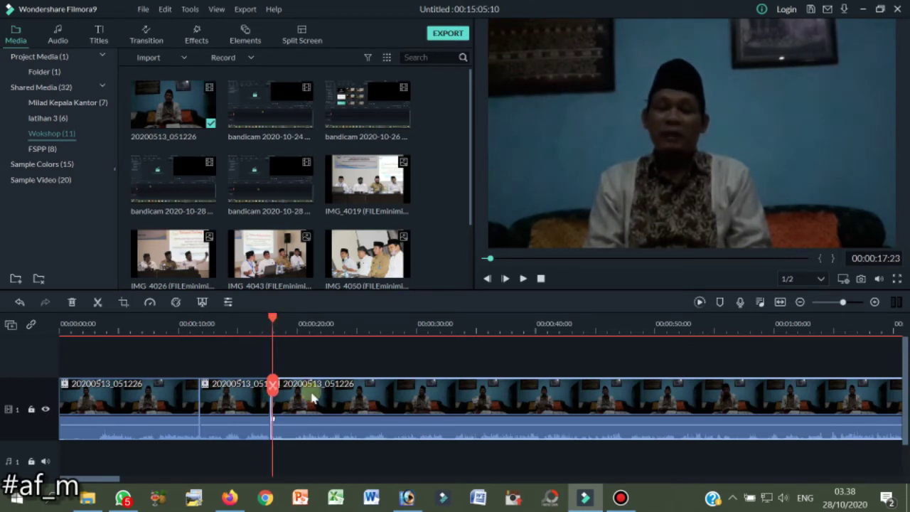
# Step: Apply Pan & Zoom to the third part, starting at the 846 x 476 frame and ending at the full 1280 x 720 frame
pyautogui.click(125, 305)
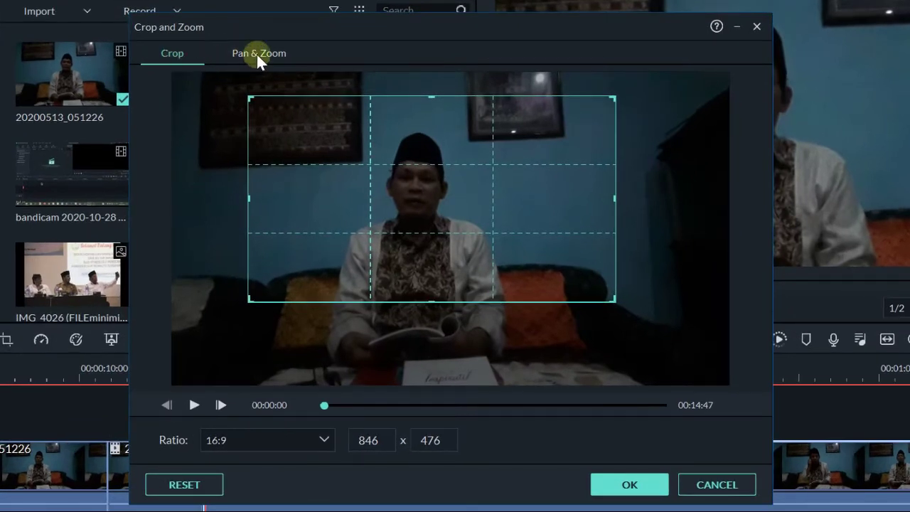
pyautogui.click(258, 56)
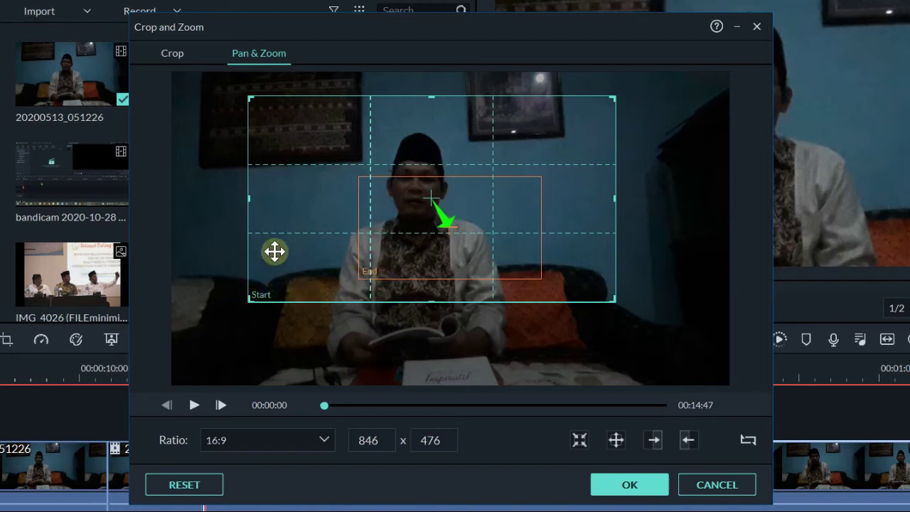
pyautogui.click(455, 244)
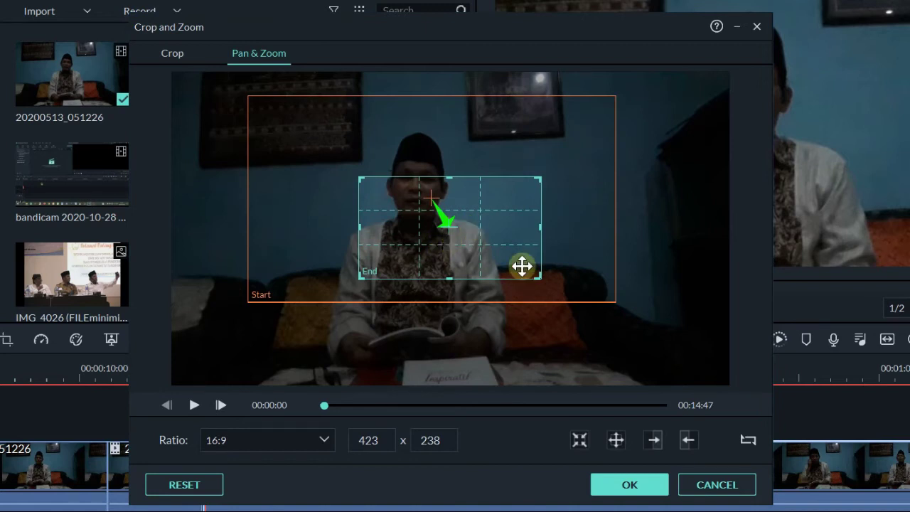
pyautogui.moveTo(496, 236); pyautogui.dragTo(301, 134)
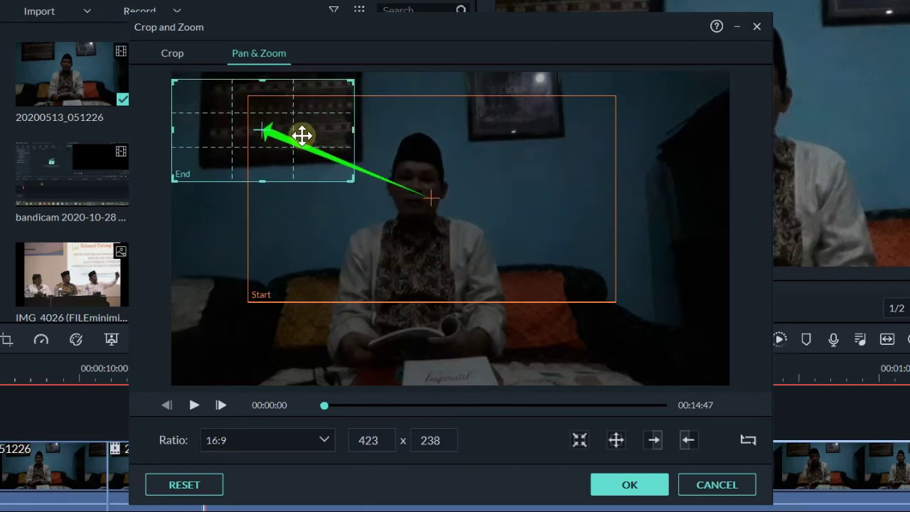
pyautogui.moveTo(349, 171); pyautogui.dragTo(740, 407)
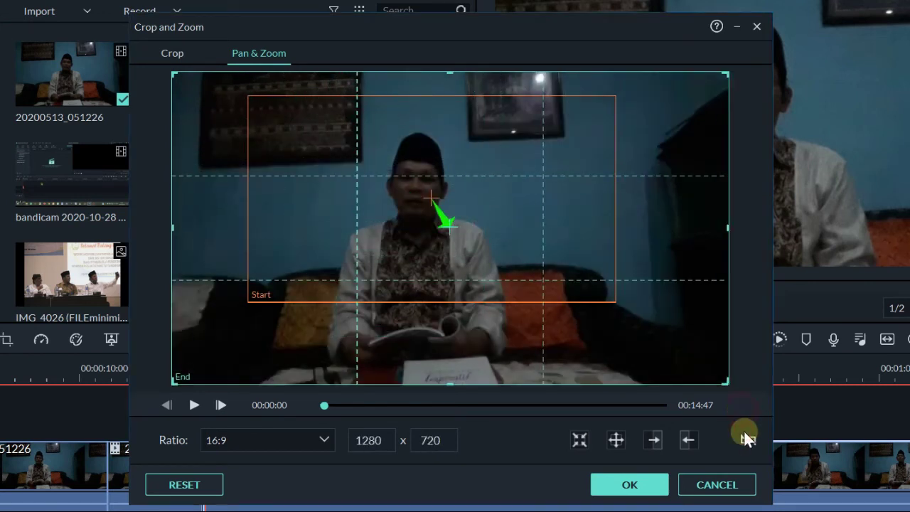
pyautogui.click(622, 488)
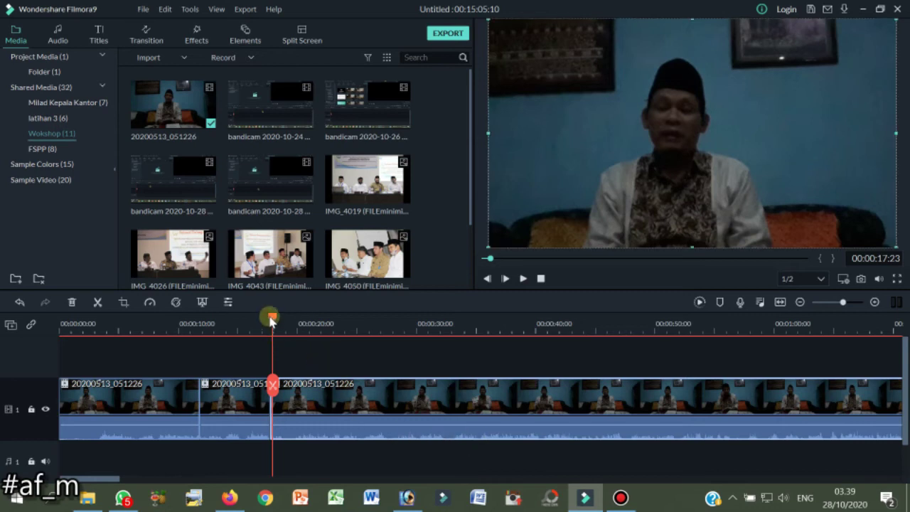
# Step: Play the third part from 00:00:18:14 and split it at 00:00:20:04
pyautogui.moveTo(275, 320); pyautogui.dragTo(282, 323)
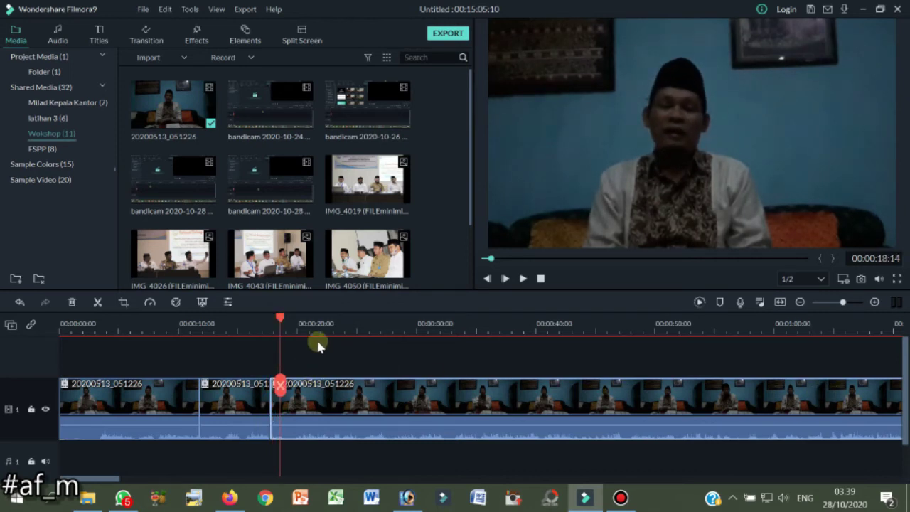
pyautogui.click(525, 279)
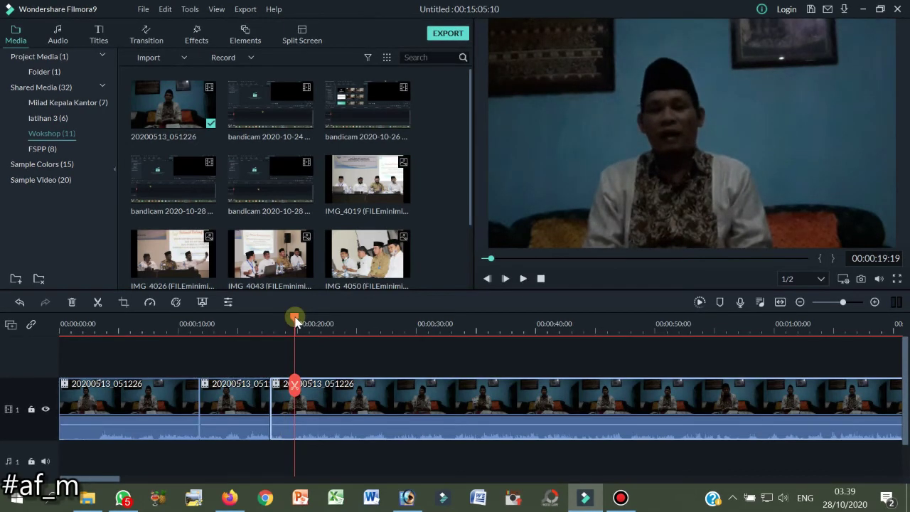
pyautogui.click(275, 405)
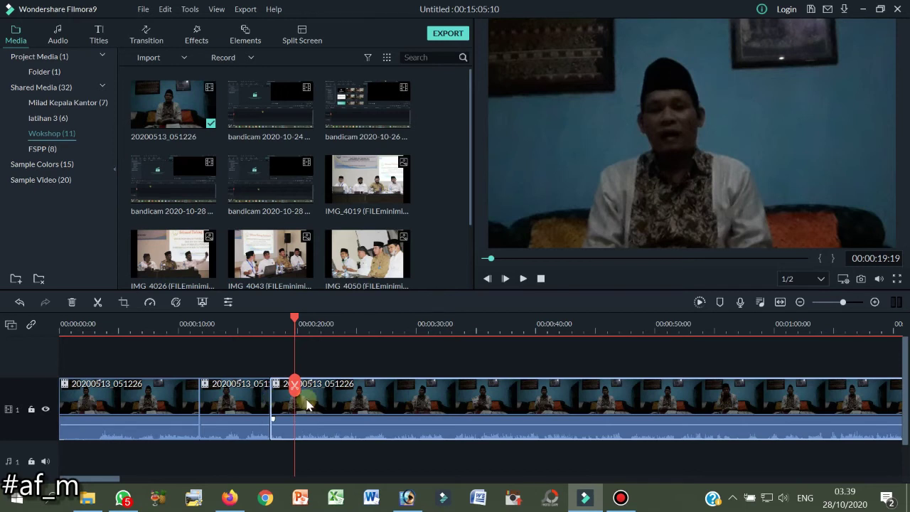
pyautogui.moveTo(293, 320); pyautogui.dragTo(300, 340)
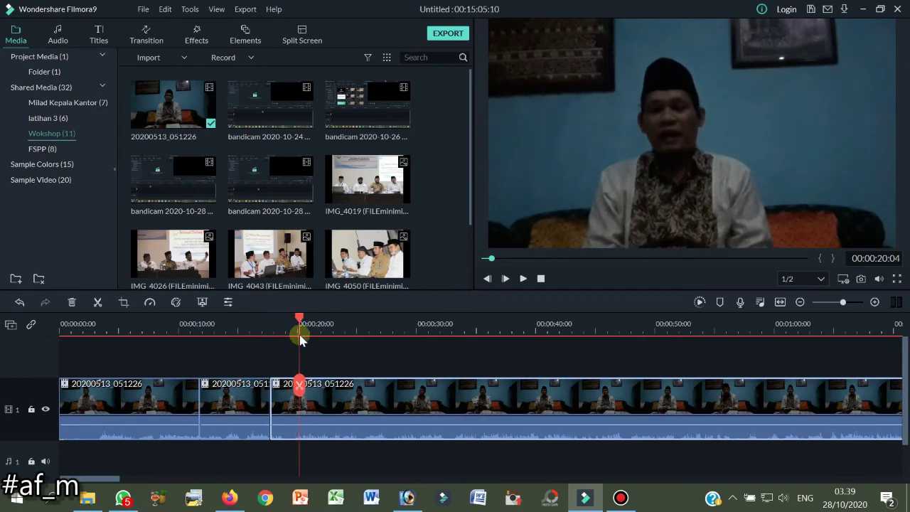
pyautogui.click(298, 386)
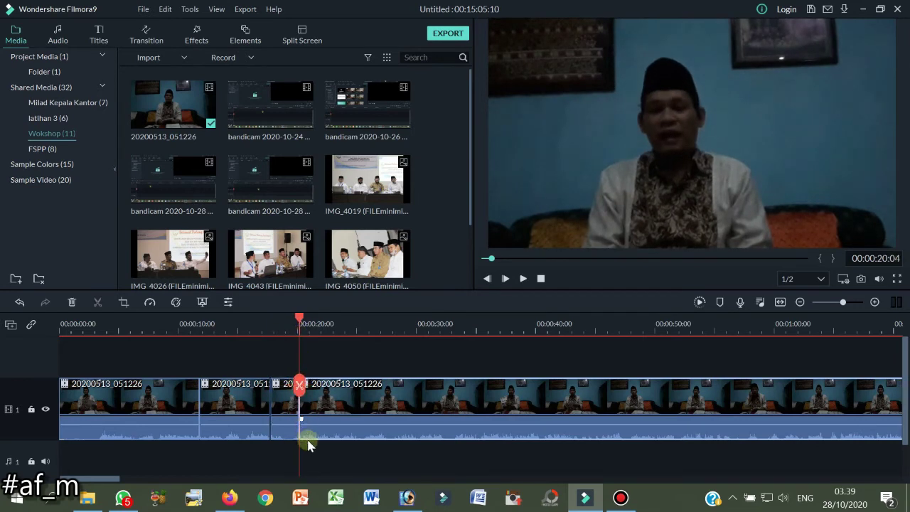
pyautogui.click(319, 463)
# Step: Play the short third part from 00:00:17:13 and replay around its closing cut to check the zoom-out and framing
pyautogui.moveTo(298, 321); pyautogui.dragTo(268, 314)
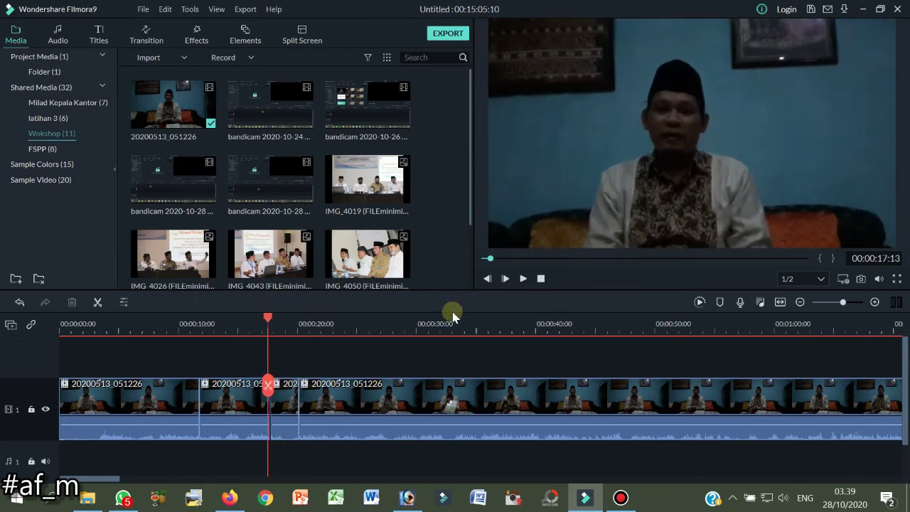
pyautogui.click(524, 279)
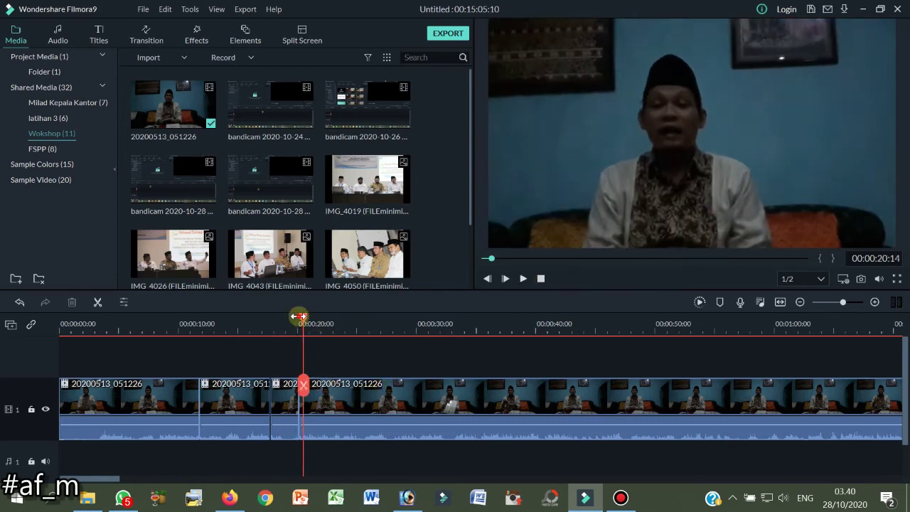
pyautogui.click(298, 316)
pyautogui.moveTo(298, 320); pyautogui.dragTo(294, 320)
pyautogui.click(522, 278)
pyautogui.click(523, 278)
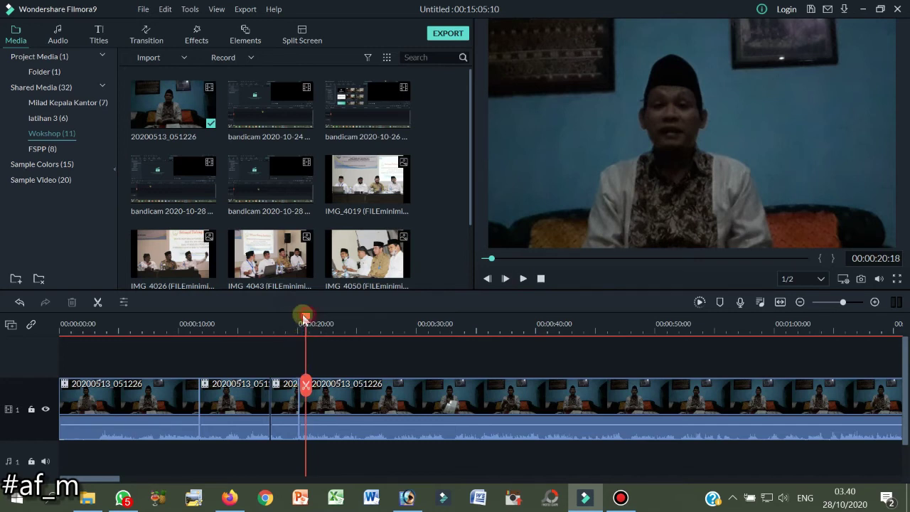
pyautogui.moveTo(304, 318); pyautogui.dragTo(297, 319)
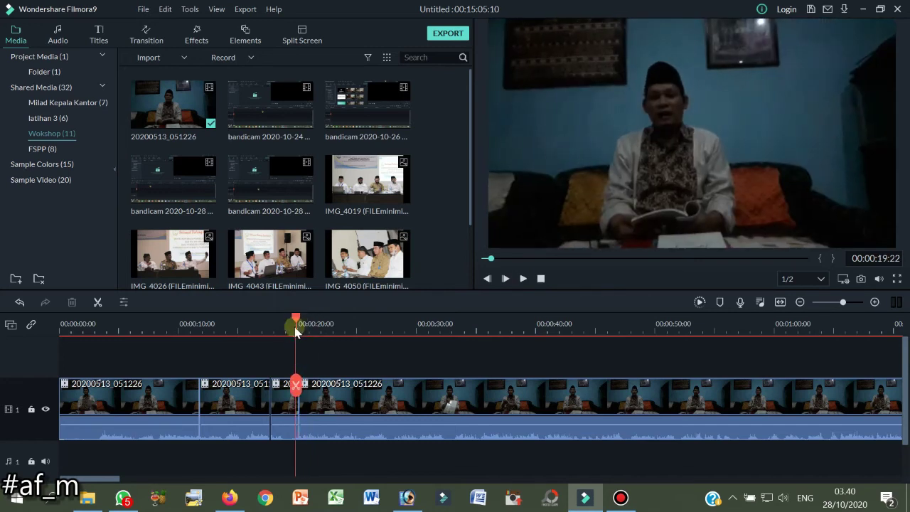
# Step: Swap the start and end frames of the last part's Pan & Zoom, and apply a static 1280 x 720 full-frame crop instead
pyautogui.click(324, 405)
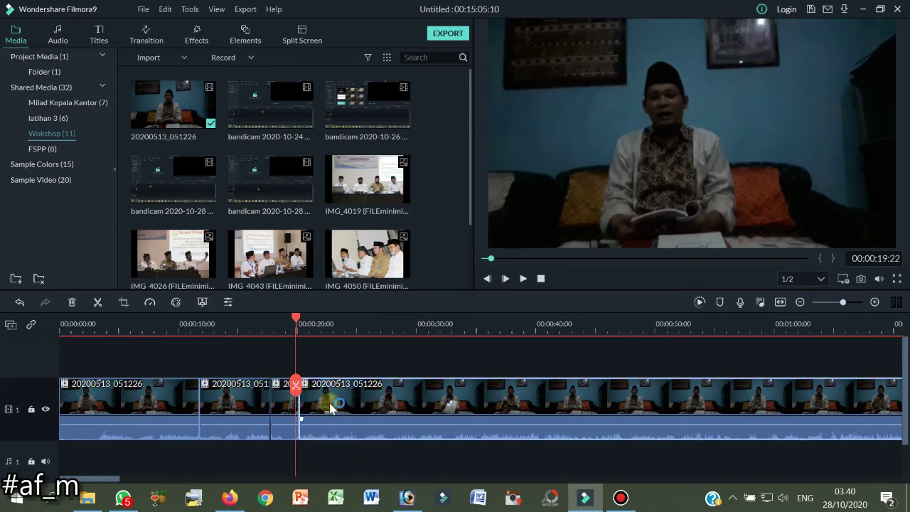
pyautogui.click(124, 302)
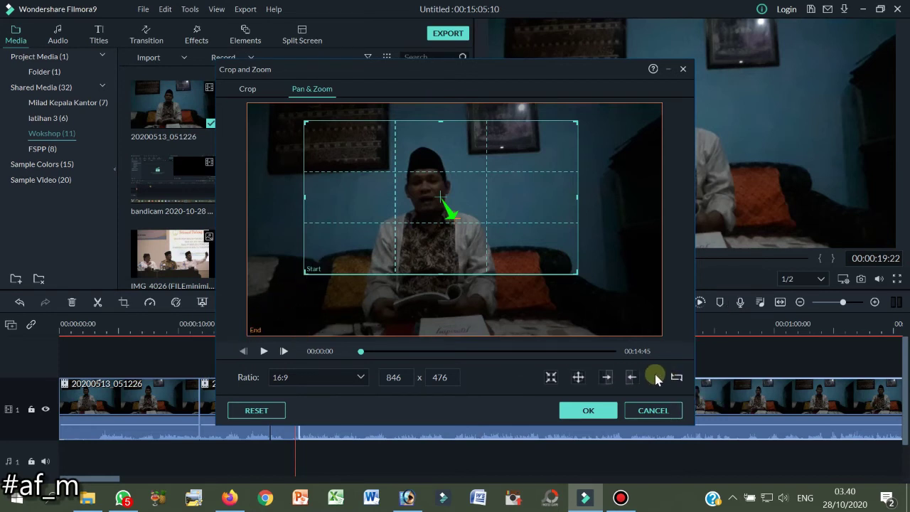
pyautogui.click(677, 376)
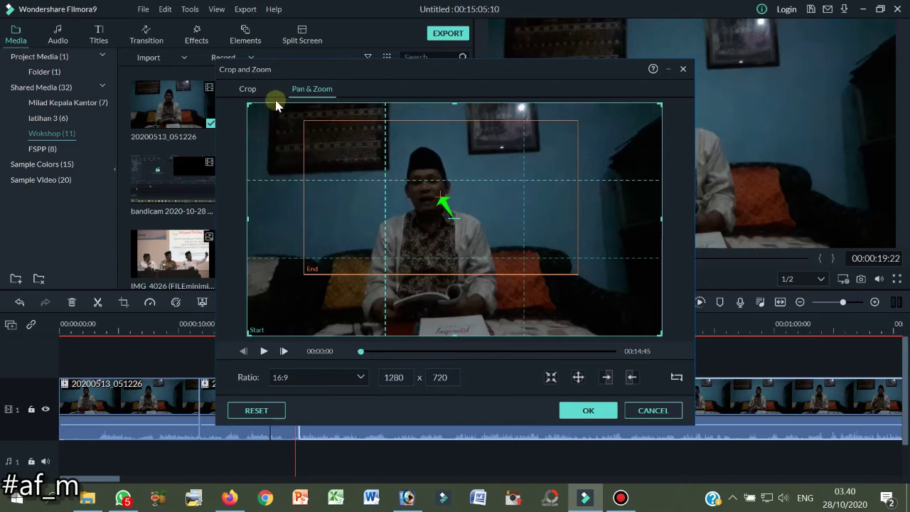
pyautogui.click(247, 89)
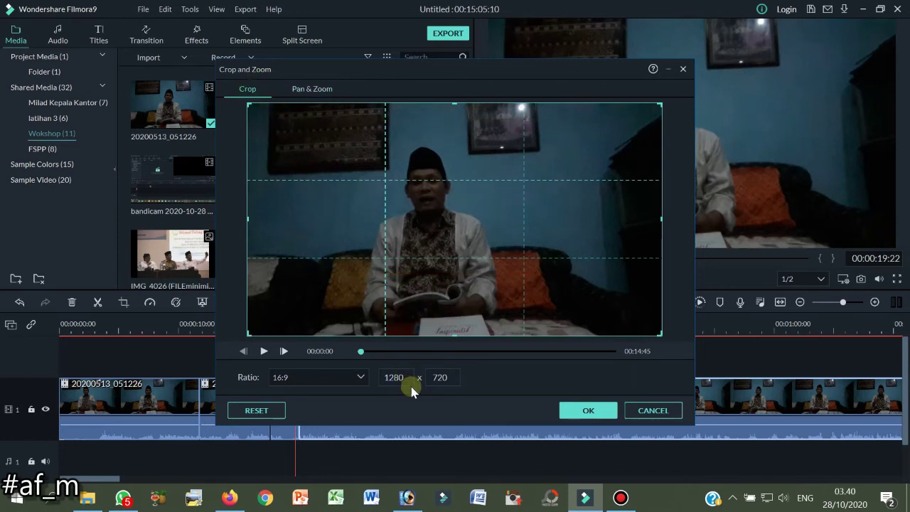
pyautogui.click(586, 411)
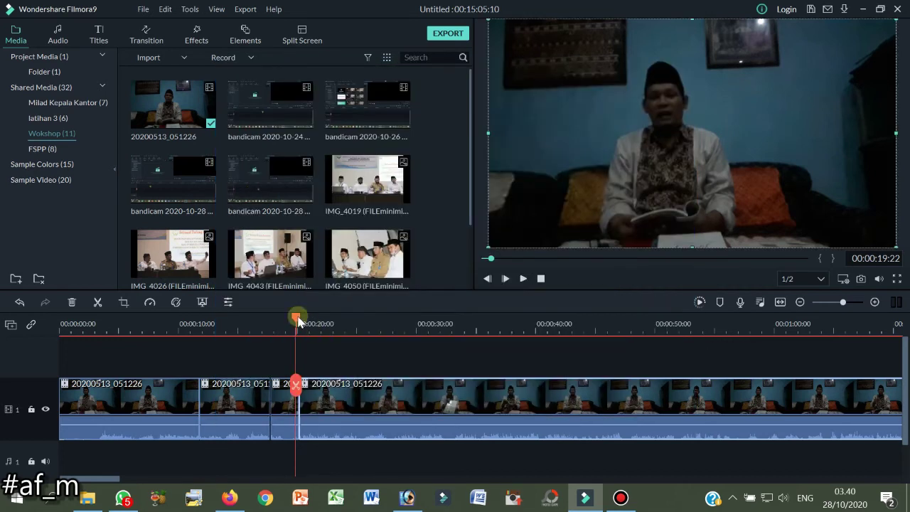
# Step: Play from 00:00:16:15 through the last two cuts to check the transition back to the full frame
pyautogui.moveTo(298, 322); pyautogui.dragTo(257, 318)
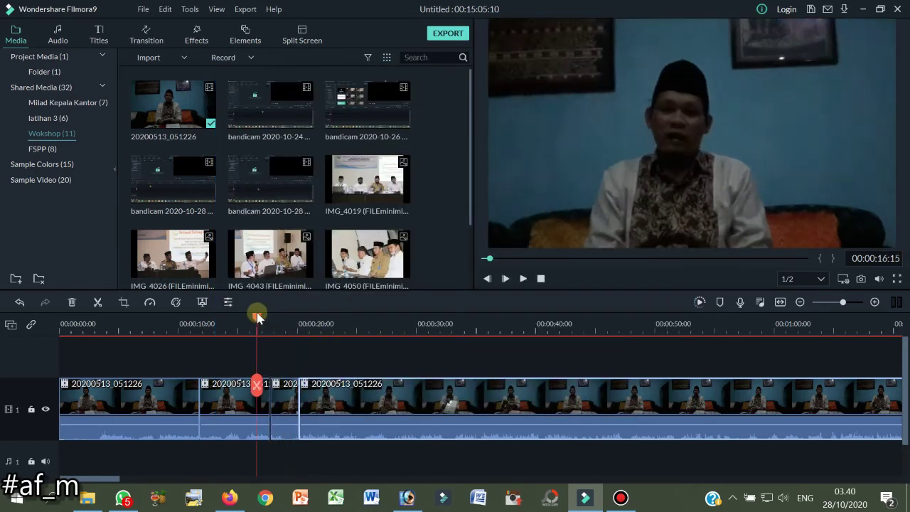
pyautogui.click(523, 279)
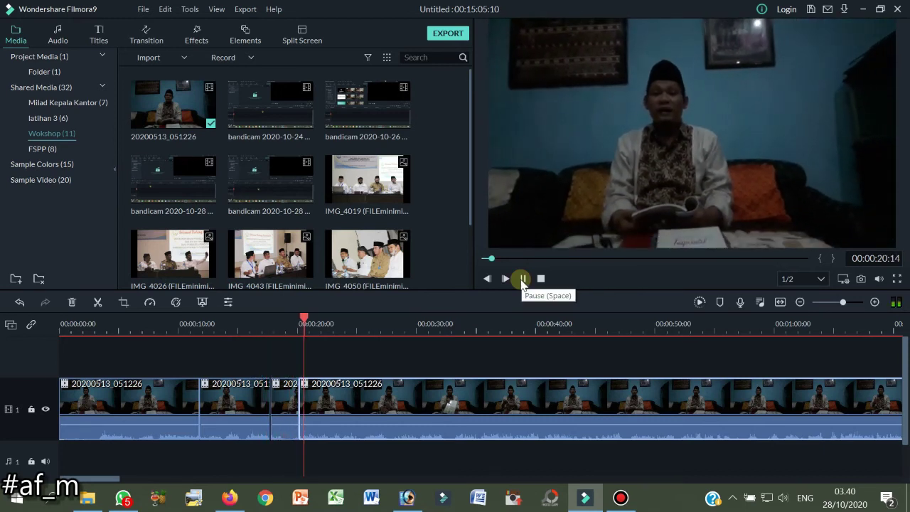
pyautogui.click(523, 280)
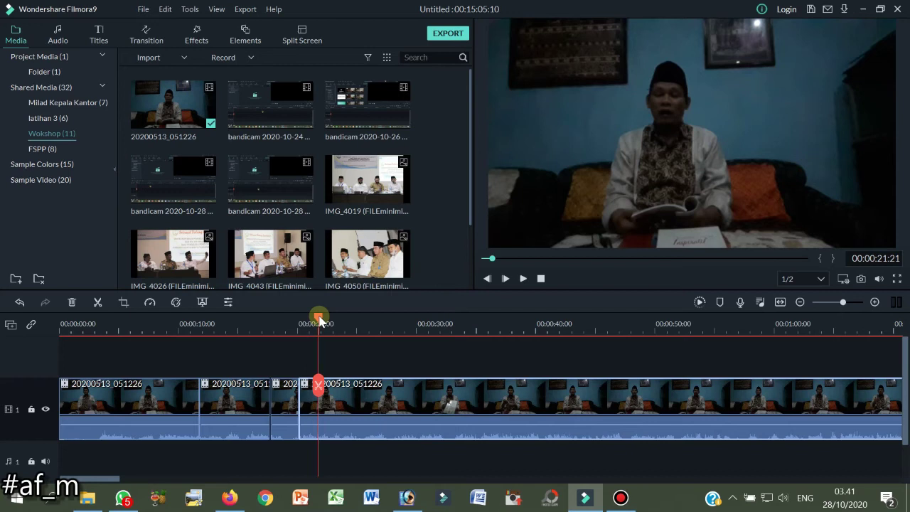
# Step: Split the last part at 00:00:24:18 and crop the segment after the cut to a tighter 16:9 frame around the speaker's upper body
pyautogui.moveTo(319, 319); pyautogui.dragTo(358, 320)
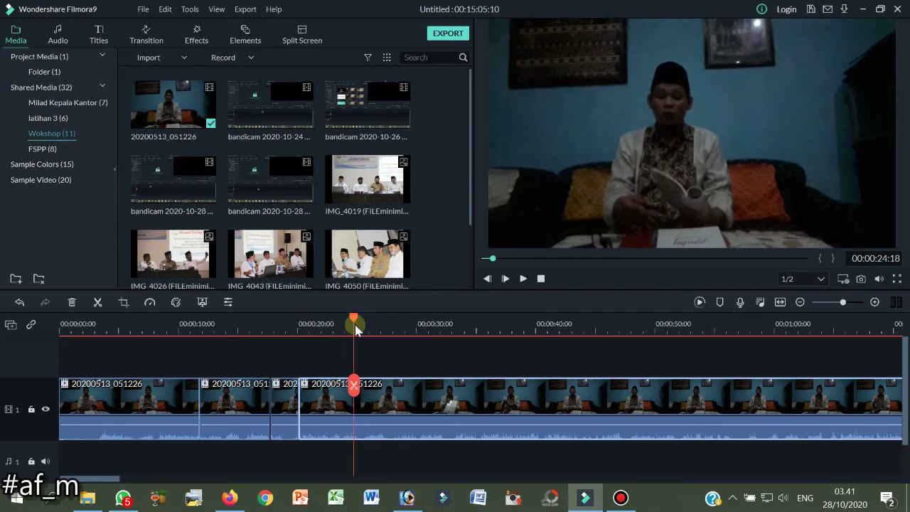
pyautogui.click(355, 385)
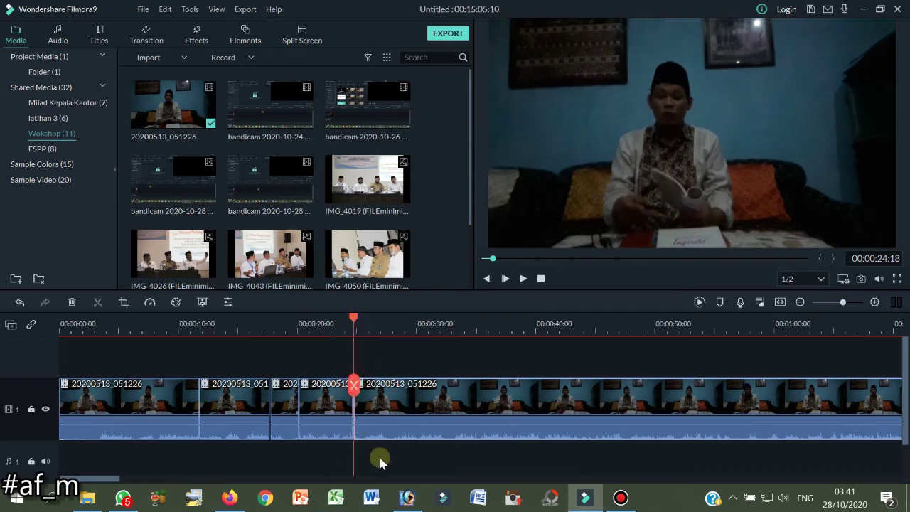
pyautogui.click(123, 304)
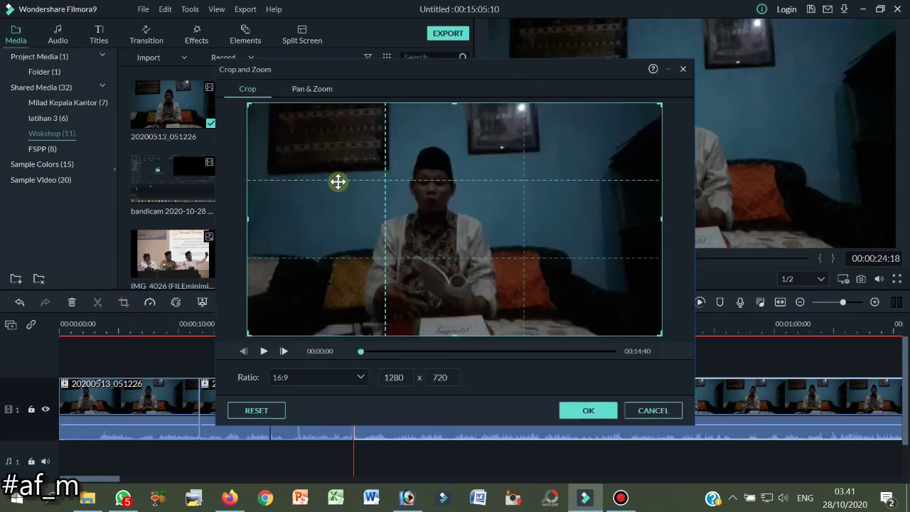
pyautogui.moveTo(661, 331); pyautogui.dragTo(514, 253)
pyautogui.moveTo(431, 214); pyautogui.dragTo(487, 237)
pyautogui.click(604, 410)
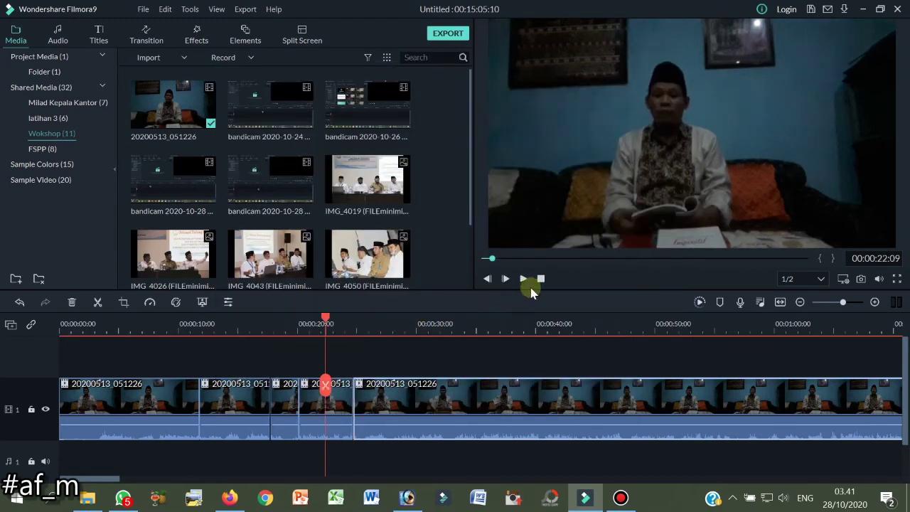
# Step: Play from 00:00:22:09 through the last cut to check the change to the closer framing
pyautogui.click(523, 279)
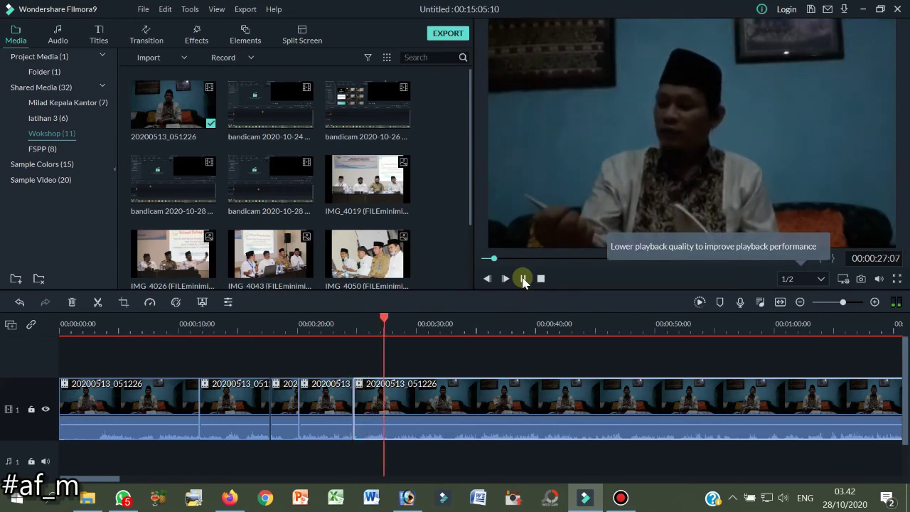
pyautogui.click(523, 279)
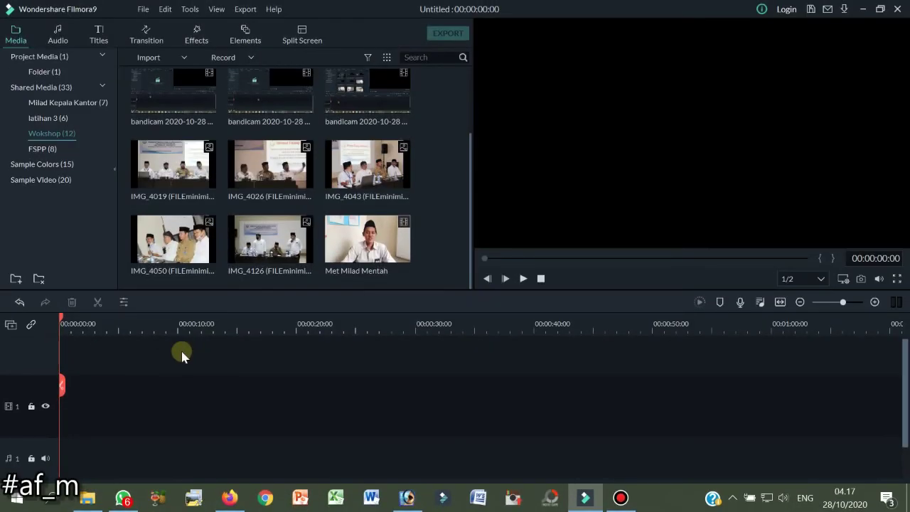
# Step: Add the Met Milad Mentah video to the empty timeline, keeping the 1920 x 1080 25fps project settings, and return the playhead to the start
pyautogui.click(368, 242)
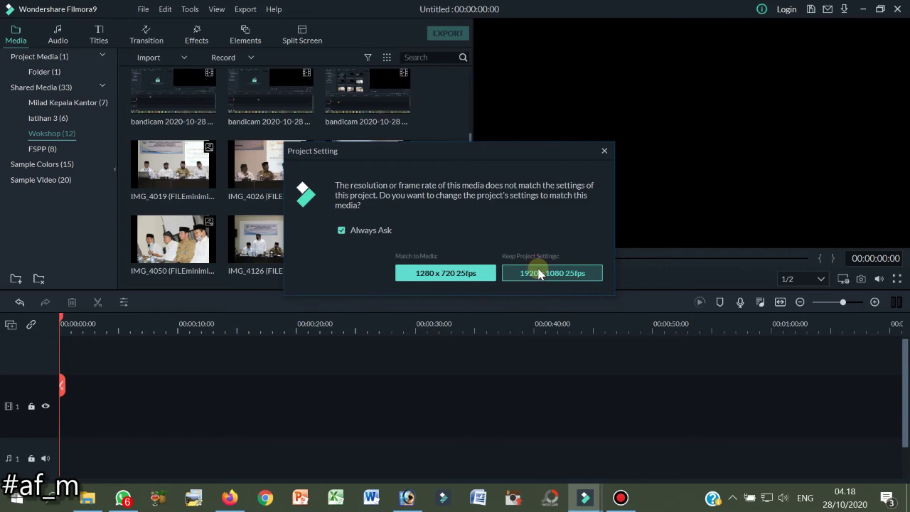
pyautogui.click(538, 274)
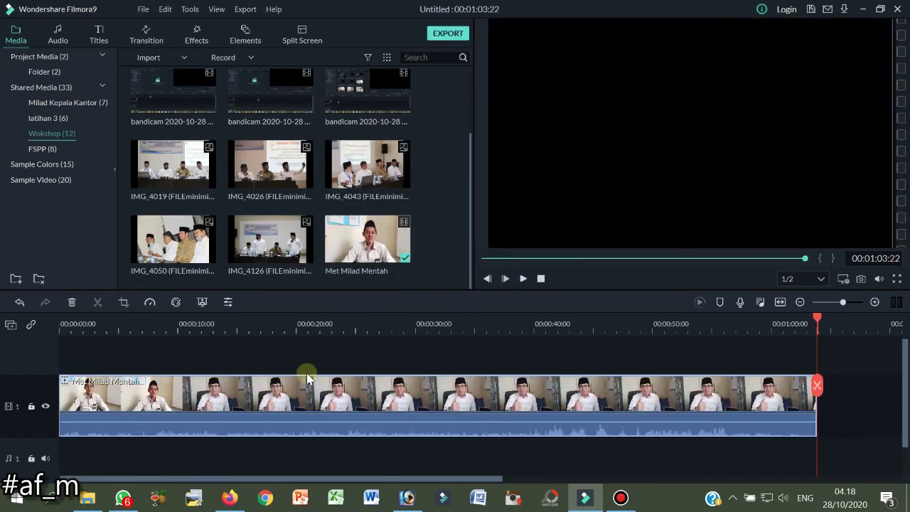
pyautogui.click(829, 320)
pyautogui.moveTo(832, 321); pyautogui.dragTo(0, 344)
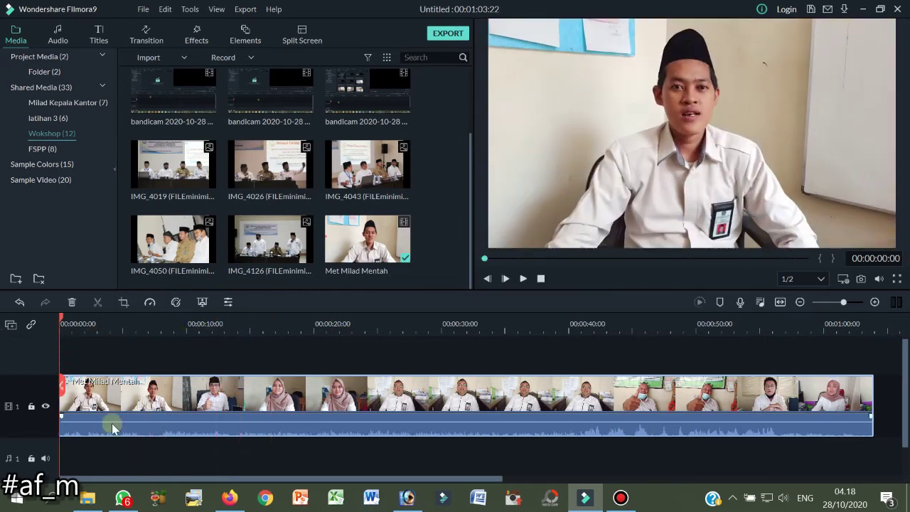
# Step: Open the Met Milad Mentah clip's video settings and expand its Transform options
pyautogui.doubleClick(173, 396)
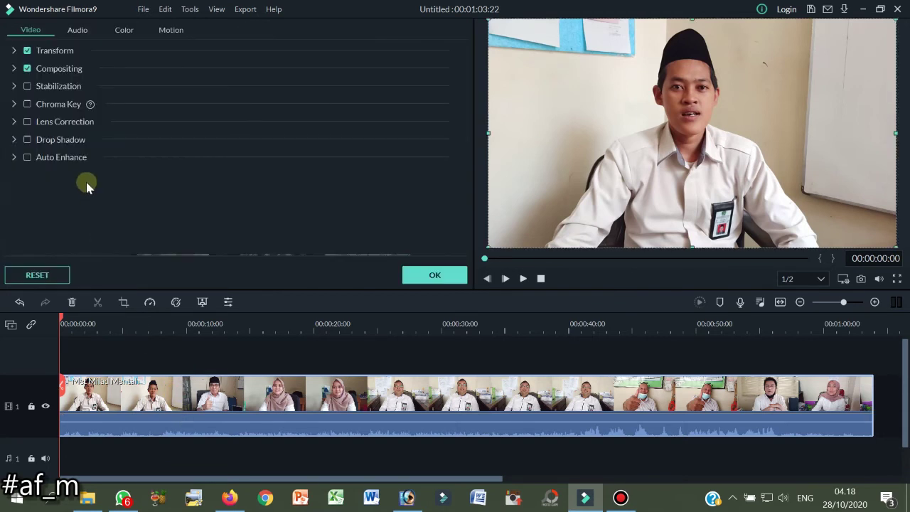
pyautogui.click(14, 52)
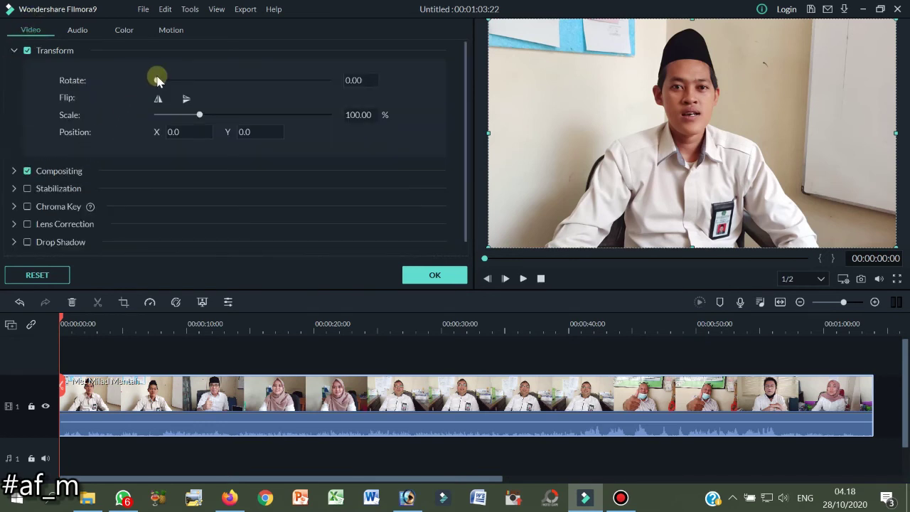
pyautogui.moveTo(158, 82)
pyautogui.mouseDown()
pyautogui.moveTo(195, 81)
pyautogui.moveTo(158, 84)
pyautogui.mouseUp()
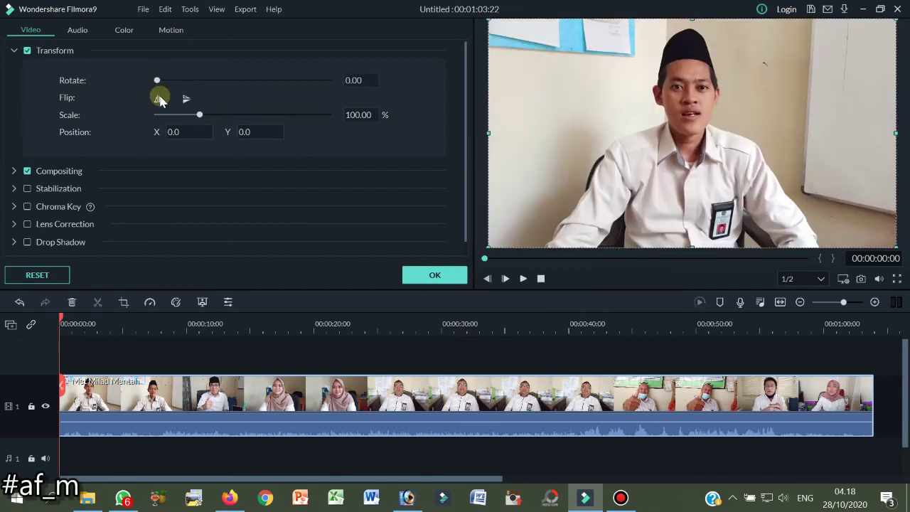
# Step: Try flipping the clip horizontally and vertically, reverting each flip
pyautogui.click(159, 99)
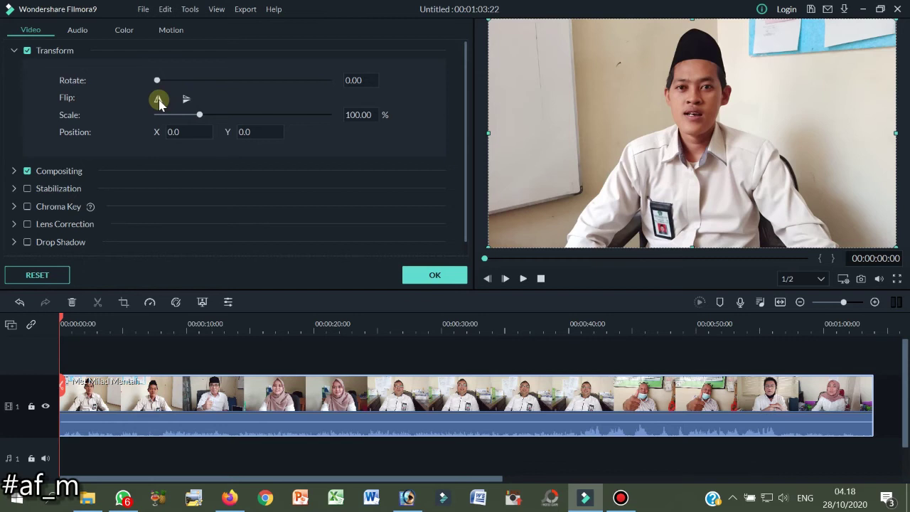
pyautogui.click(159, 100)
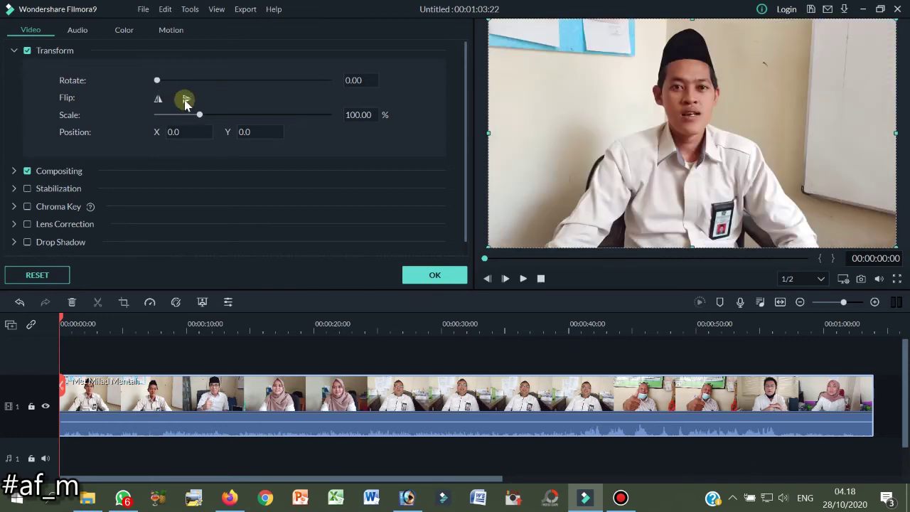
pyautogui.click(185, 101)
pyautogui.click(186, 100)
# Step: Scale the clip to 100.69% and shift it slightly in the preview to X position 2.0
pyautogui.moveTo(199, 114)
pyautogui.mouseDown()
pyautogui.moveTo(228, 115)
pyautogui.moveTo(201, 114)
pyautogui.mouseUp()
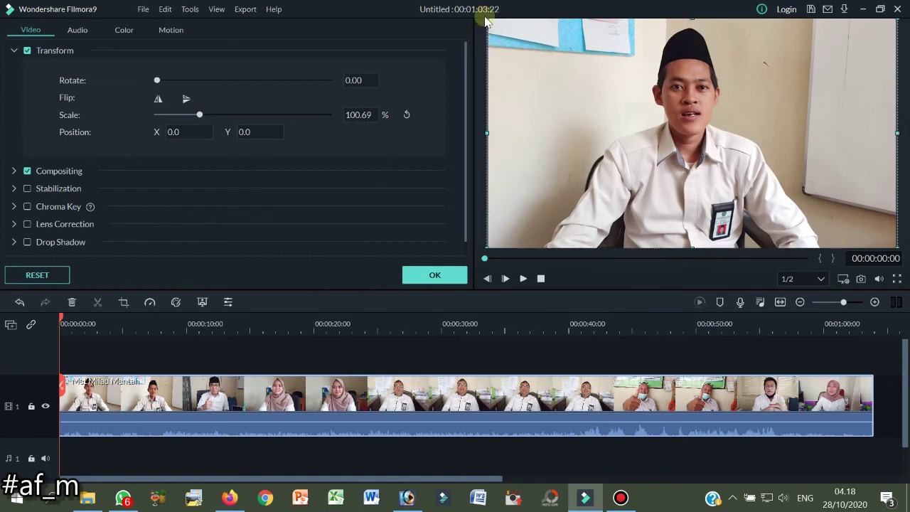
pyautogui.moveTo(488, 133)
pyautogui.mouseDown()
pyautogui.moveTo(533, 134)
pyautogui.moveTo(491, 130)
pyautogui.mouseUp()
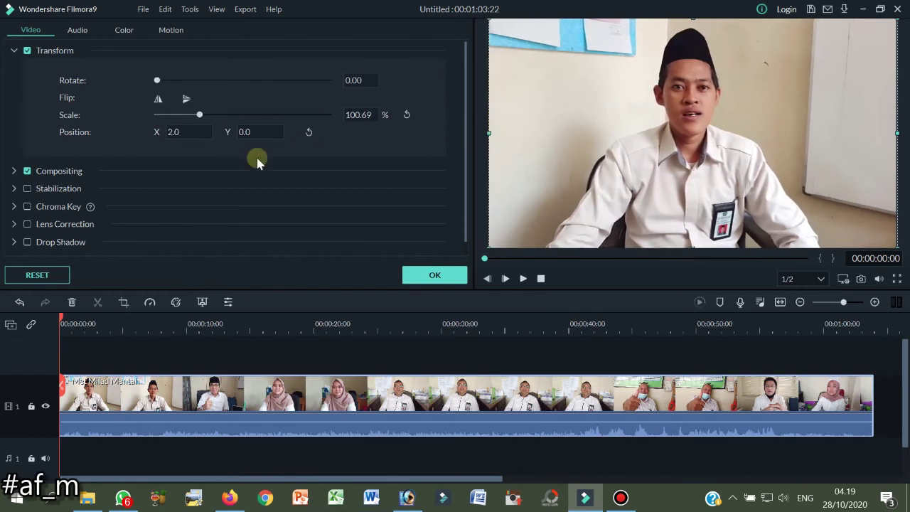
# Step: Try the Darken blending mode in the Compositing settings, and switch it to Lighten with opacity at 100%
pyautogui.click(14, 171)
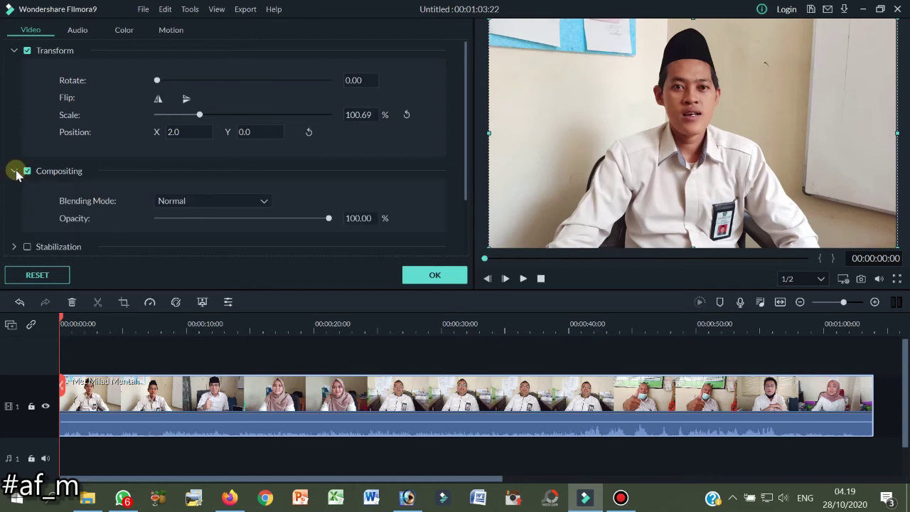
pyautogui.click(263, 200)
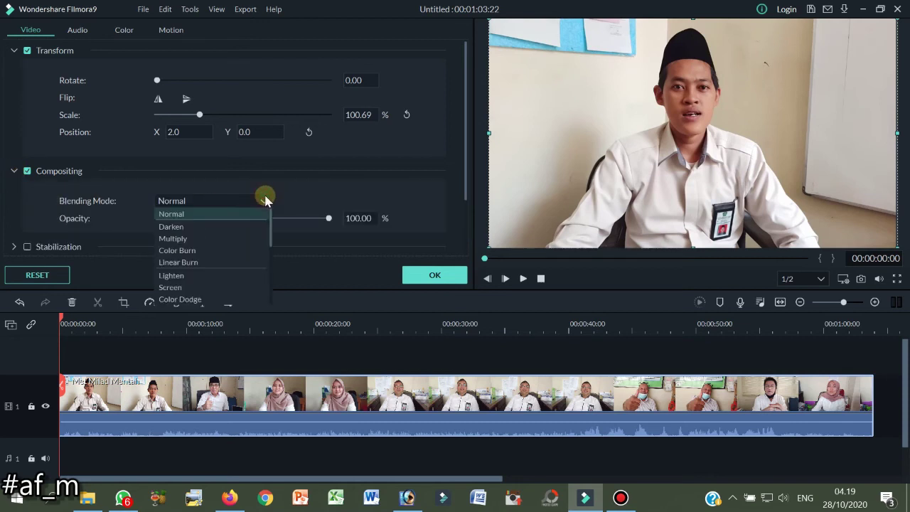
pyautogui.click(234, 227)
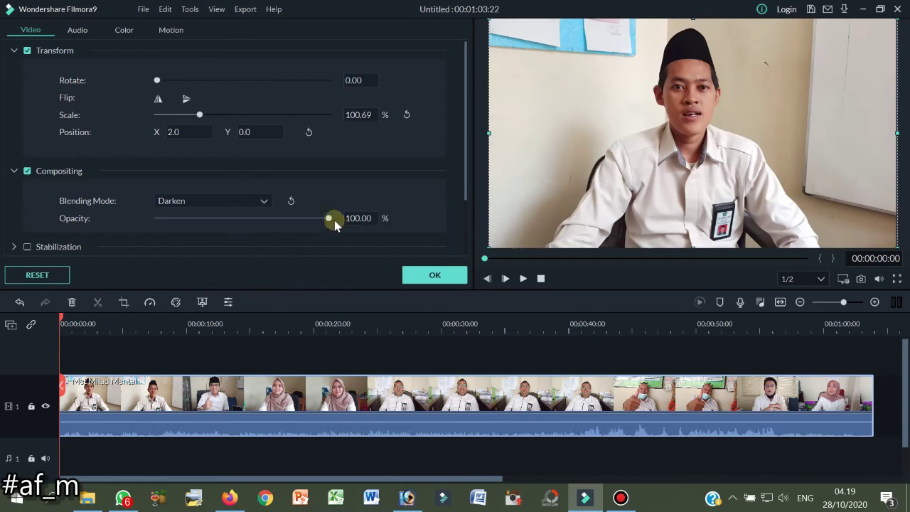
pyautogui.moveTo(329, 217)
pyautogui.mouseDown()
pyautogui.moveTo(272, 221)
pyautogui.moveTo(326, 218)
pyautogui.mouseUp()
pyautogui.click(262, 202)
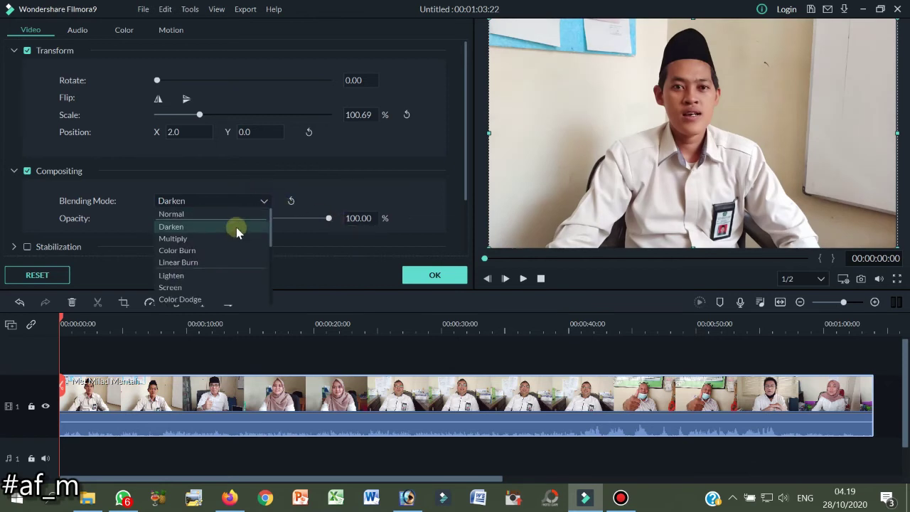
pyautogui.click(208, 282)
pyautogui.moveTo(327, 217); pyautogui.dragTo(355, 220)
# Step: Enable Stabilization for the clip
pyautogui.scroll(-2, 35, 193)
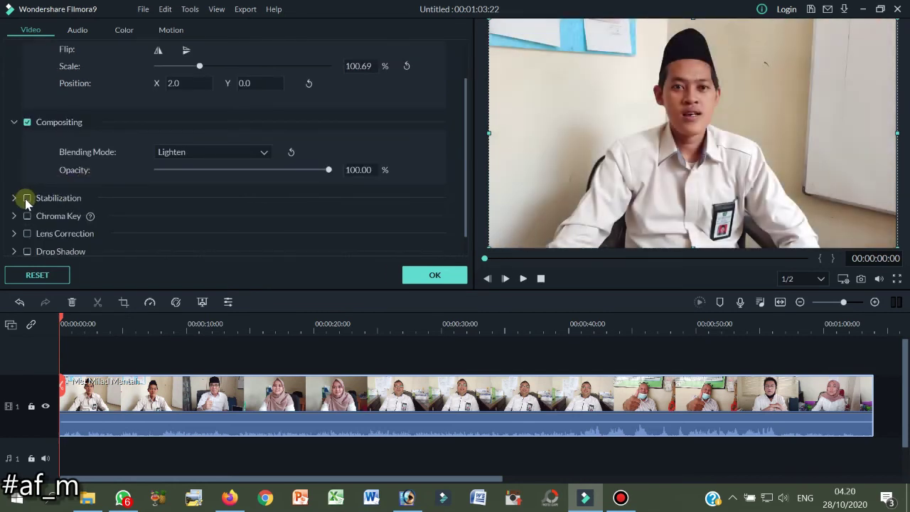
pyautogui.click(27, 198)
pyautogui.moveTo(464, 139); pyautogui.dragTo(465, 192)
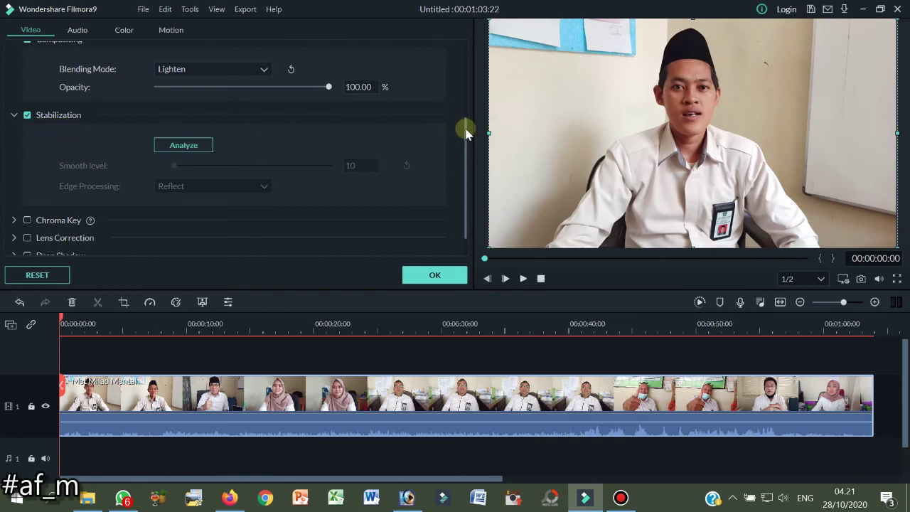
# Step: Try Lens Correction with the GoPro Hero 7, GoPro Hero 6 and GoPro Hero + models, and switch the correction off again
pyautogui.moveTo(467, 130); pyautogui.dragTo(465, 152)
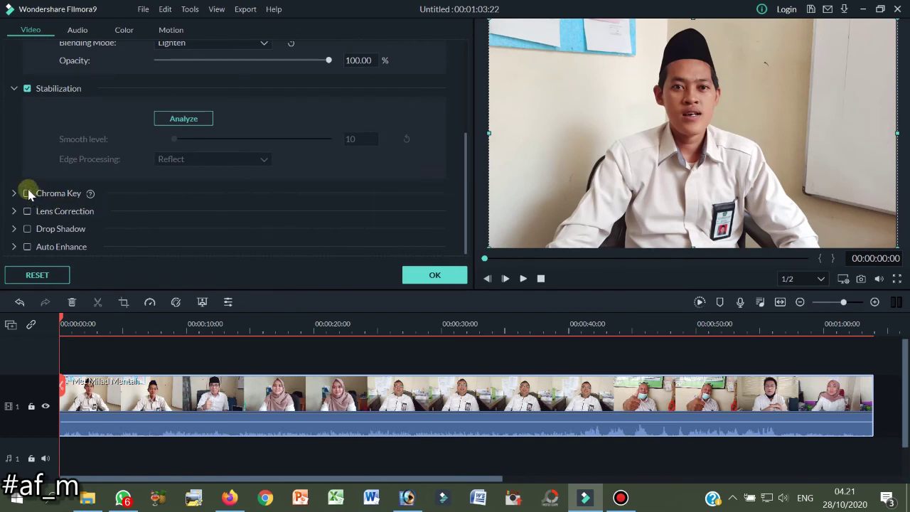
pyautogui.click(27, 211)
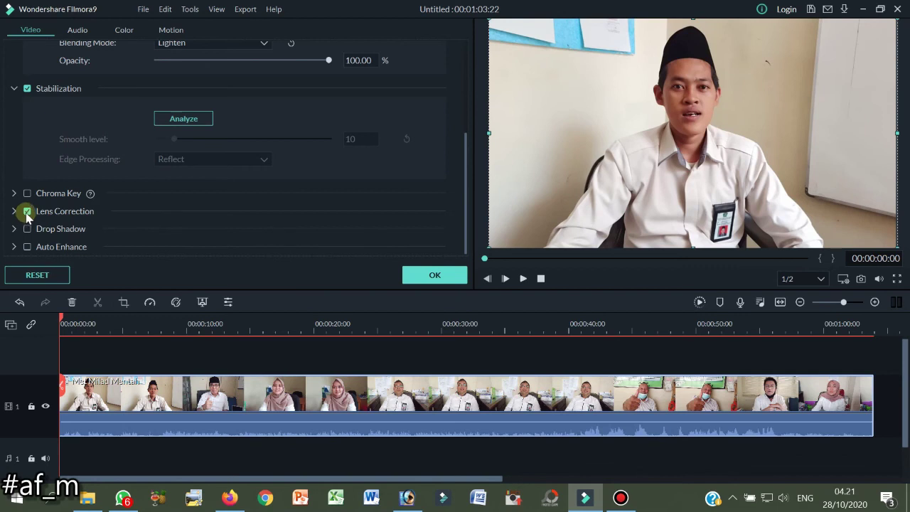
pyautogui.click(14, 212)
pyautogui.moveTo(466, 153); pyautogui.dragTo(465, 209)
pyautogui.click(260, 165)
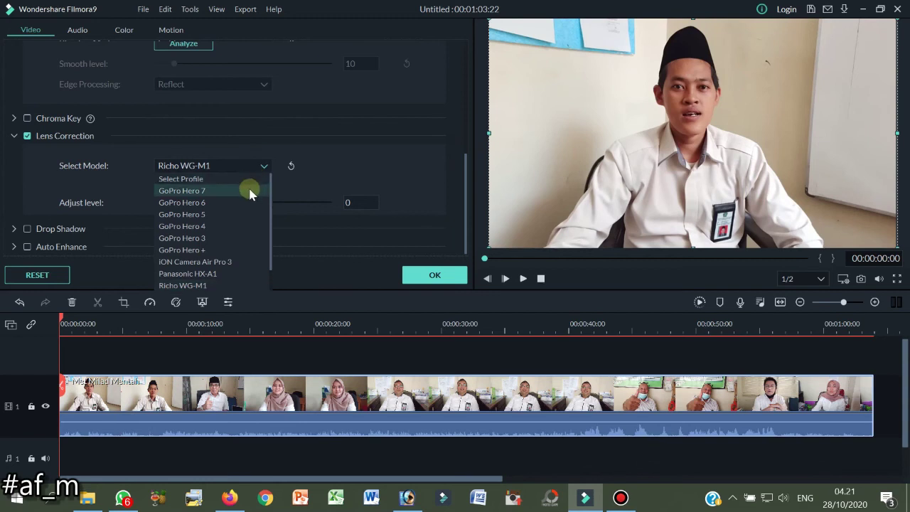
pyautogui.click(249, 191)
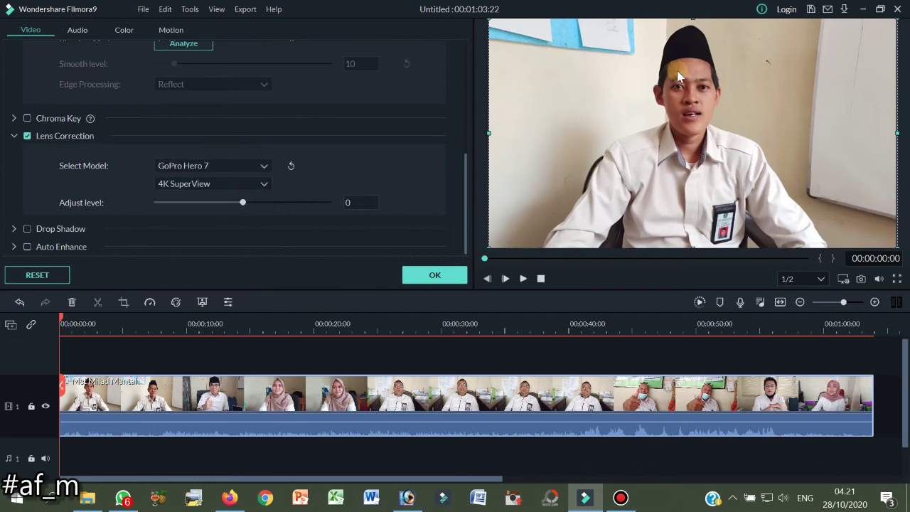
pyautogui.click(264, 166)
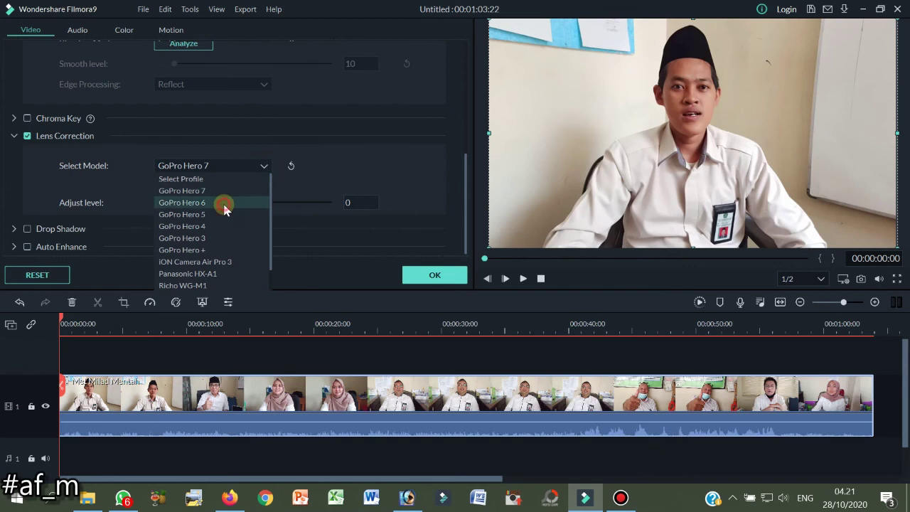
pyautogui.click(224, 203)
pyautogui.click(239, 170)
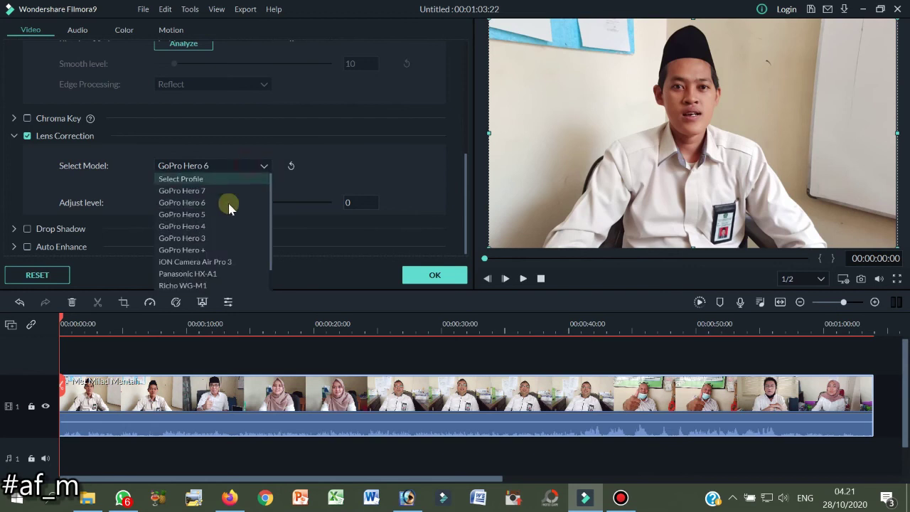
pyautogui.click(211, 250)
pyautogui.click(27, 136)
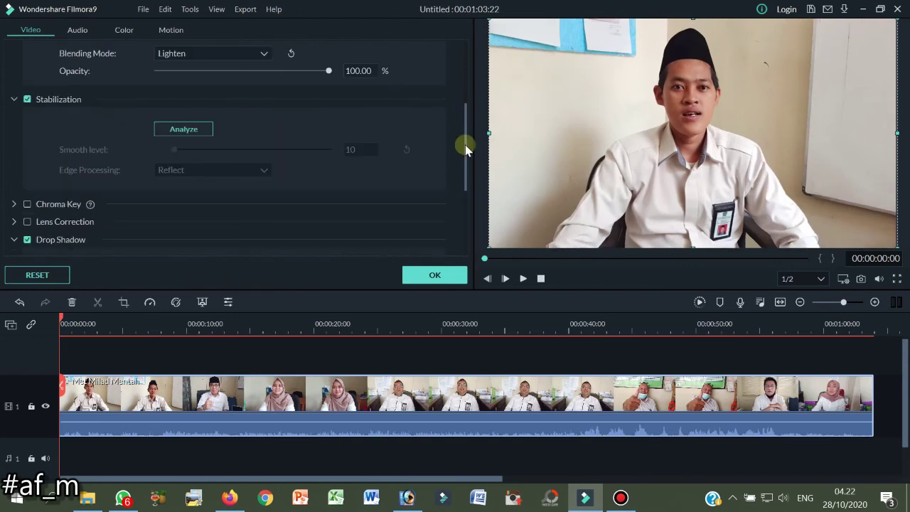
# Step: Look over and collapse the Drop Shadow settings, and enable Auto Enhance at amount 100, toggling it off and on to compare
pyautogui.scroll(-4, 465, 171)
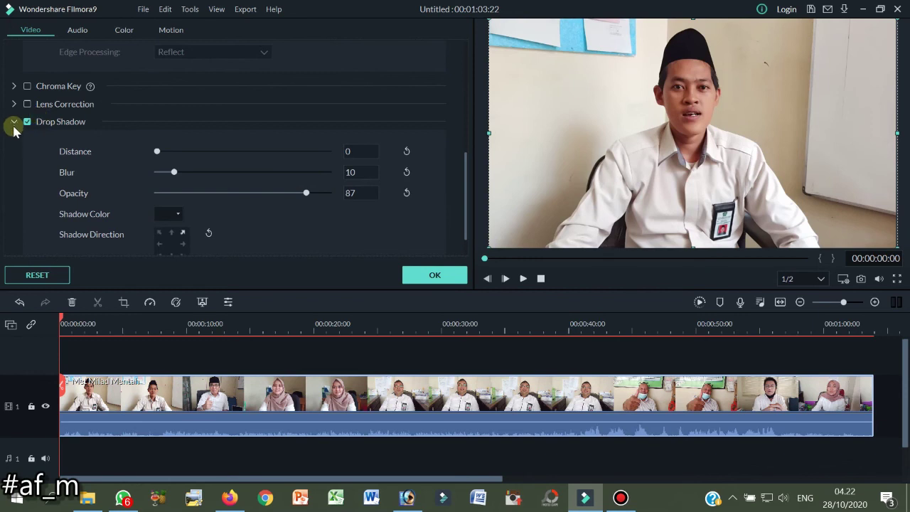
pyautogui.click(14, 122)
pyautogui.moveTo(465, 142); pyautogui.dragTo(463, 203)
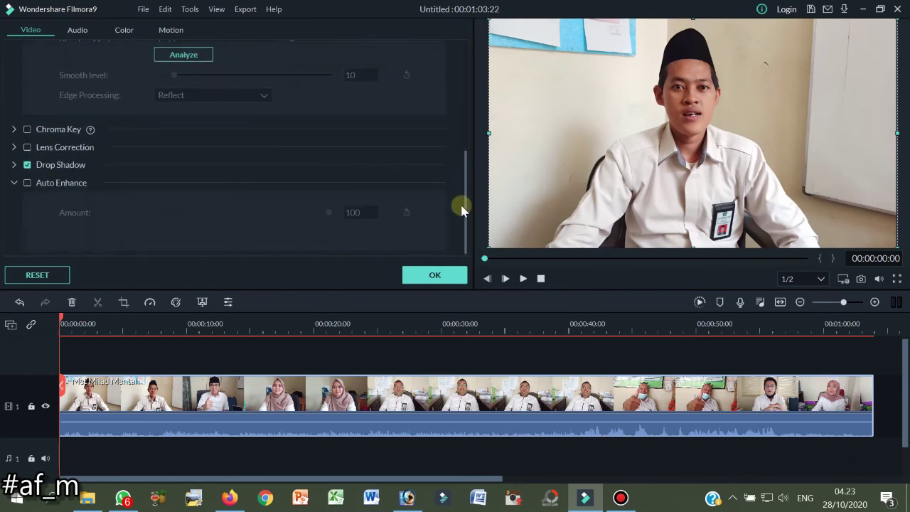
pyautogui.click(27, 183)
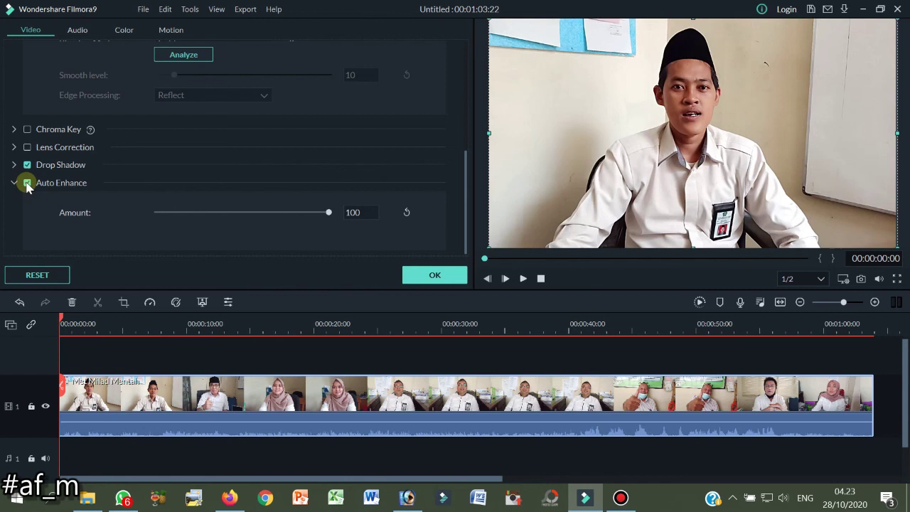
pyautogui.click(27, 184)
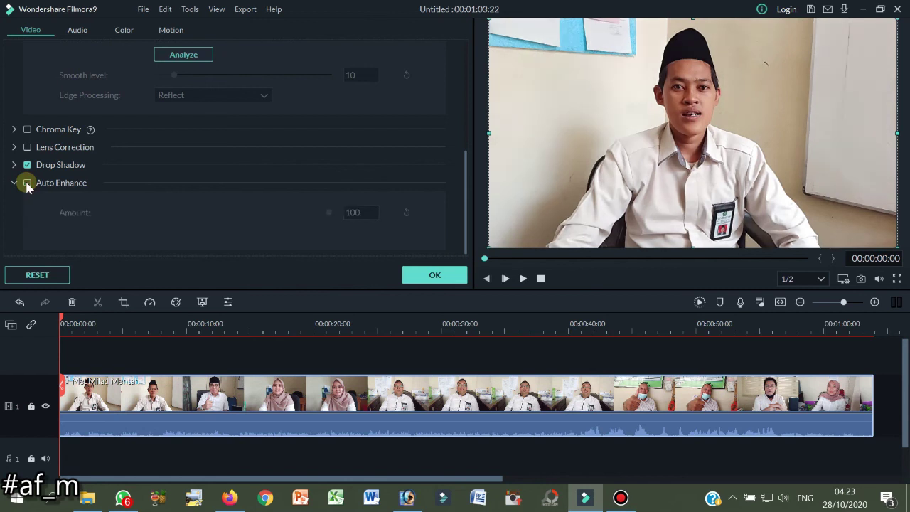
pyautogui.click(27, 183)
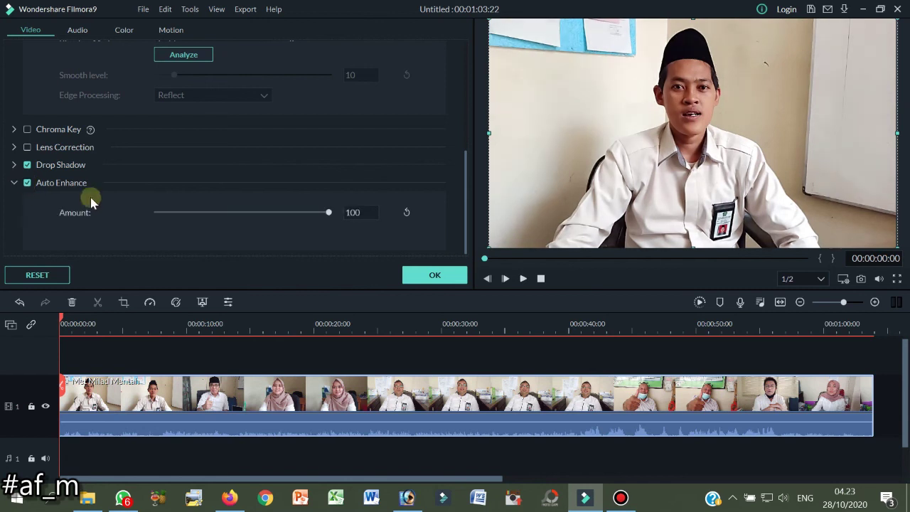
pyautogui.scroll(1, 469, 171)
pyautogui.moveTo(470, 153); pyautogui.dragTo(488, 88)
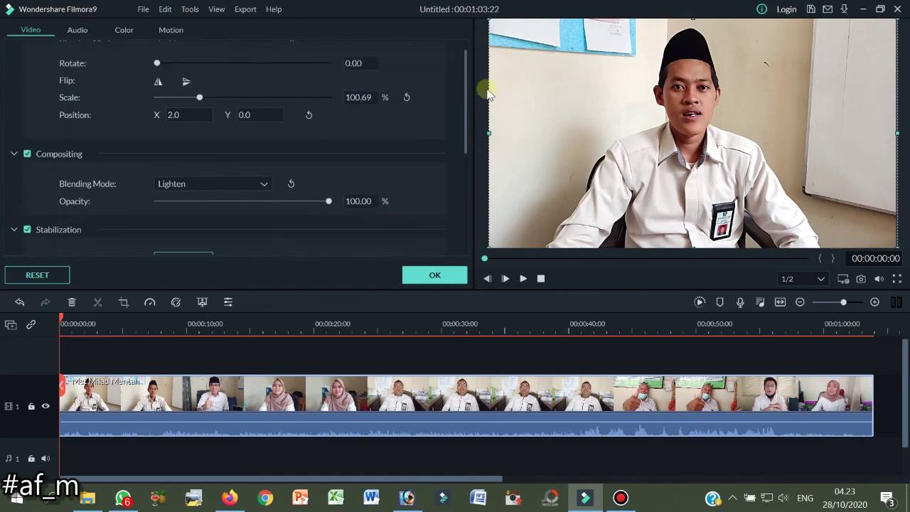
# Step: Look over the clip's audio settings, and set the Color Enhancement Value to 20.34 with the Threshold at 0
pyautogui.click(75, 31)
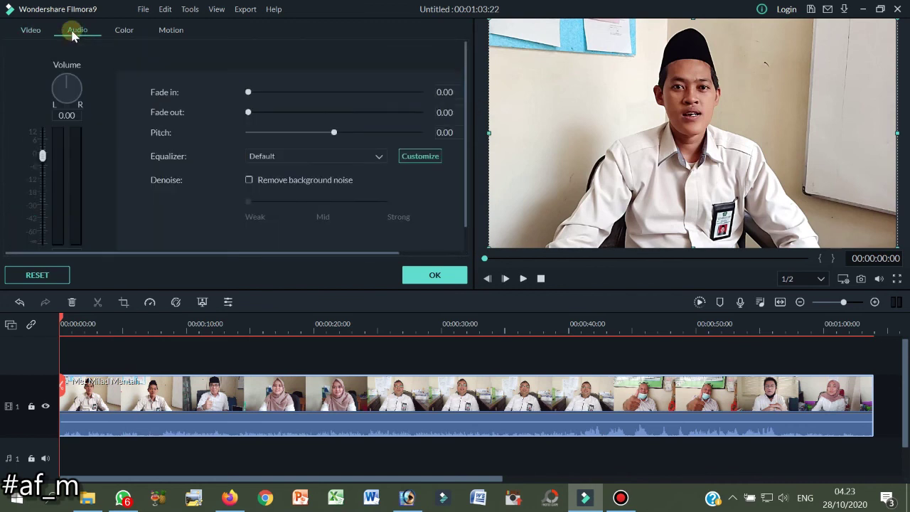
pyautogui.click(126, 30)
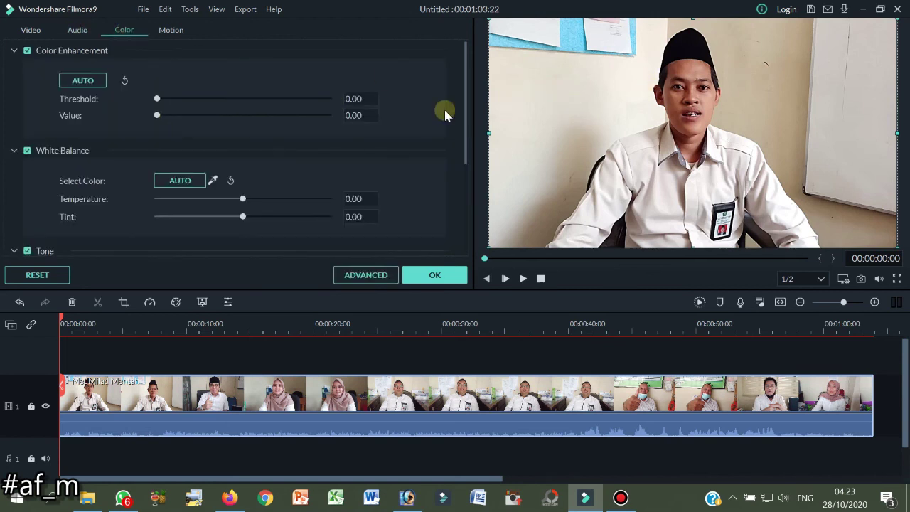
pyautogui.moveTo(155, 97); pyautogui.dragTo(376, 108)
pyautogui.moveTo(156, 116); pyautogui.dragTo(242, 118)
pyautogui.moveTo(328, 97); pyautogui.dragTo(124, 111)
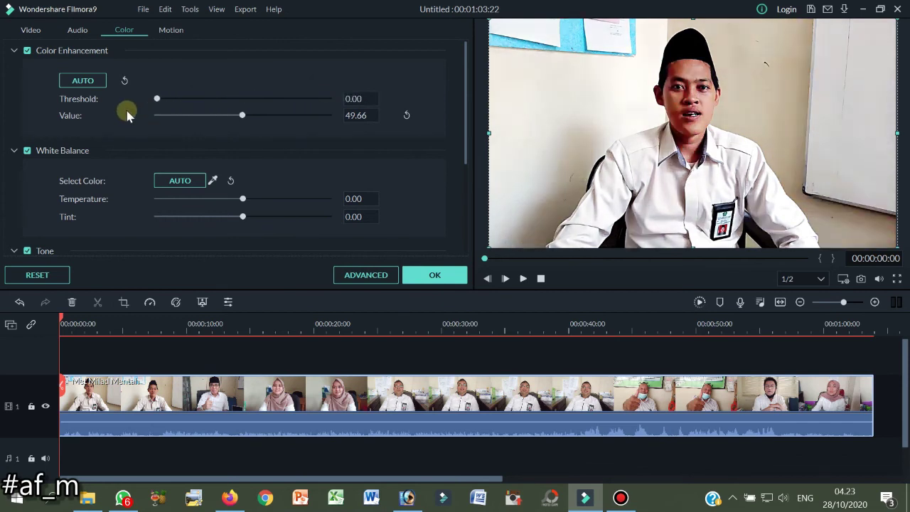
pyautogui.moveTo(242, 115); pyautogui.dragTo(191, 118)
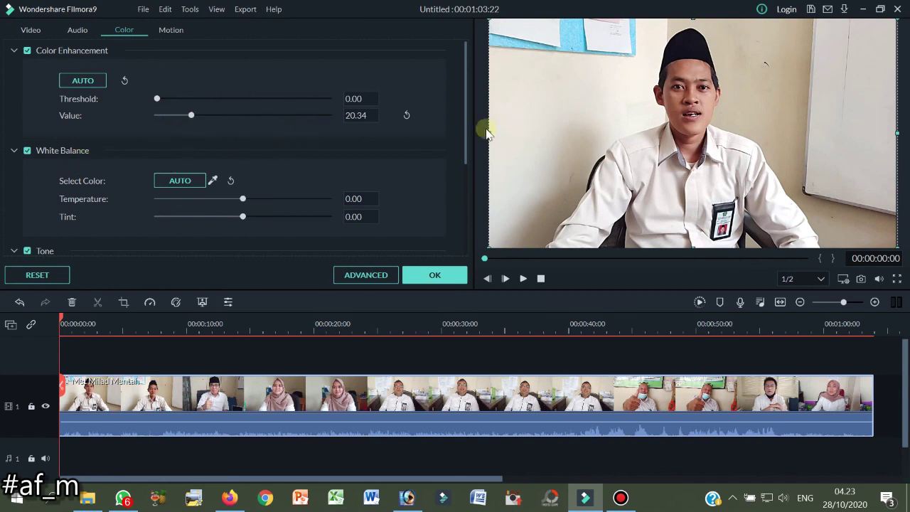
# Step: Set the White Balance temperature to 0.19 and tint to 0.02, and the Tone brightness to 2
pyautogui.moveTo(466, 162); pyautogui.dragTo(463, 194)
pyautogui.moveTo(243, 142); pyautogui.dragTo(247, 165)
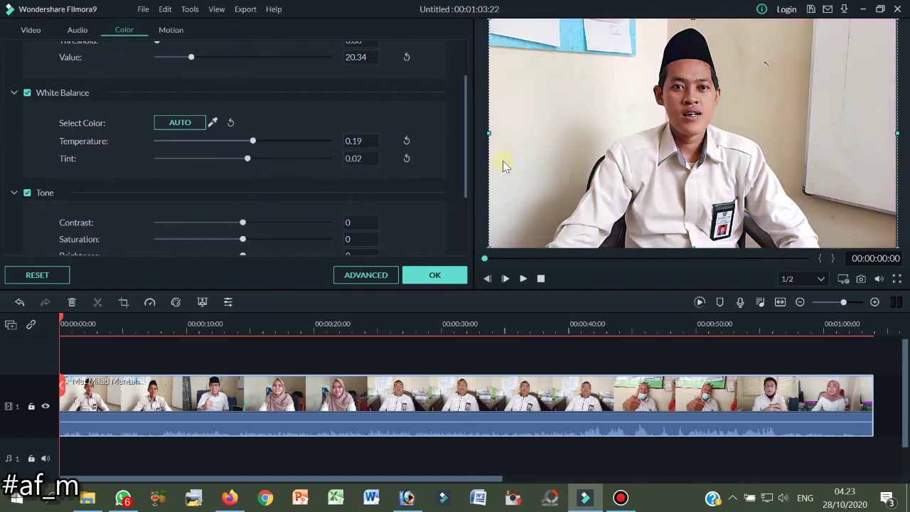
pyautogui.moveTo(465, 135); pyautogui.dragTo(465, 178)
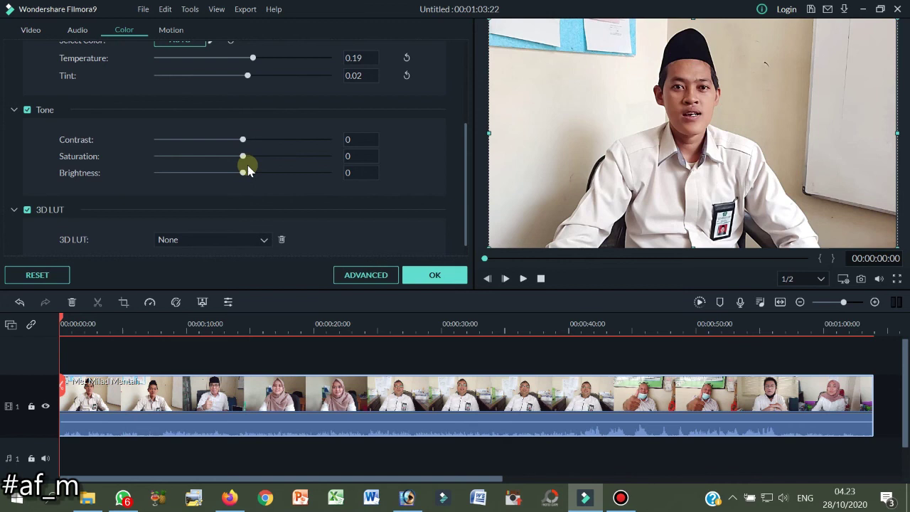
pyautogui.moveTo(242, 173)
pyautogui.mouseDown()
pyautogui.moveTo(298, 183)
pyautogui.moveTo(243, 171)
pyautogui.mouseUp()
# Step: Try the B&W Film, Batman, Cool Film and Game of Thrones 3D LUTs on the clip, and apply 007 Series
pyautogui.moveTo(465, 217); pyautogui.dragTo(465, 240)
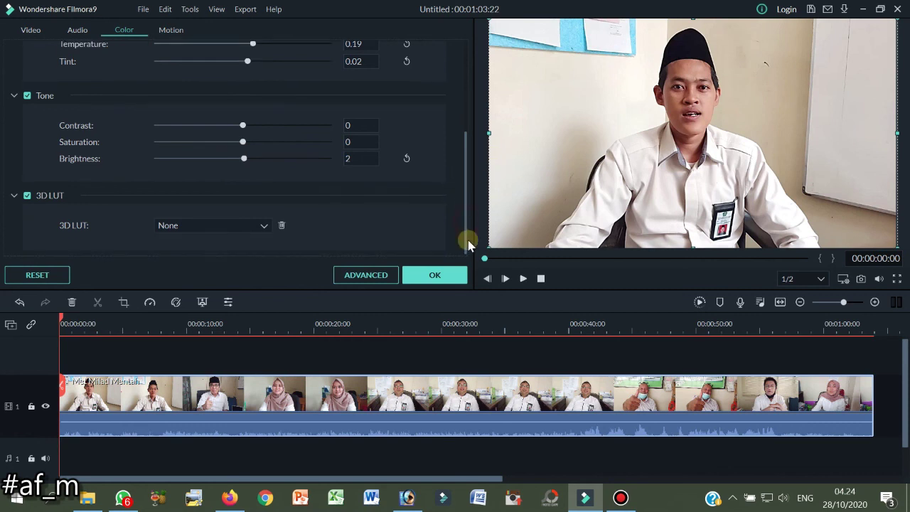
pyautogui.click(266, 226)
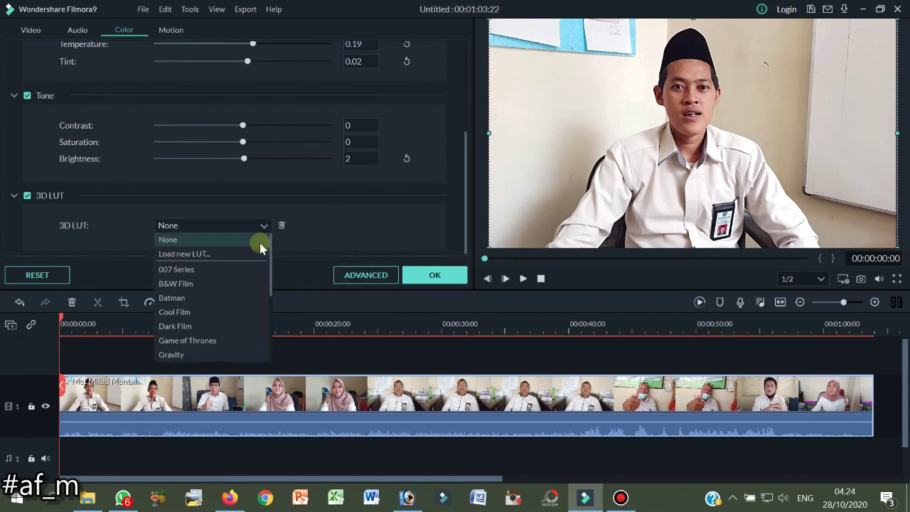
pyautogui.click(222, 288)
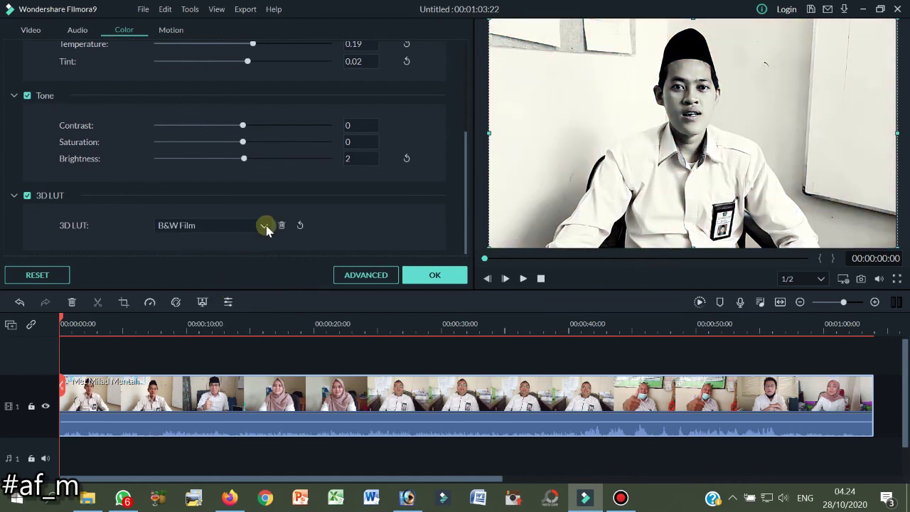
pyautogui.click(264, 226)
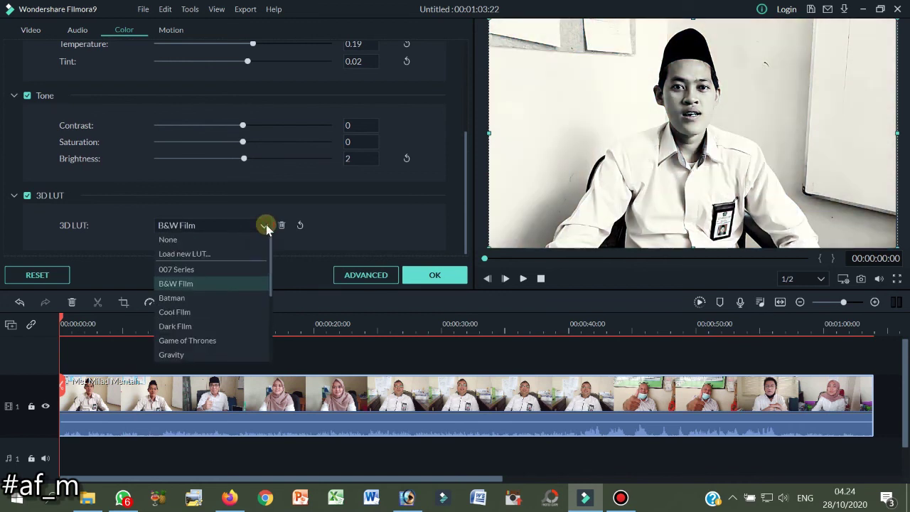
pyautogui.click(215, 306)
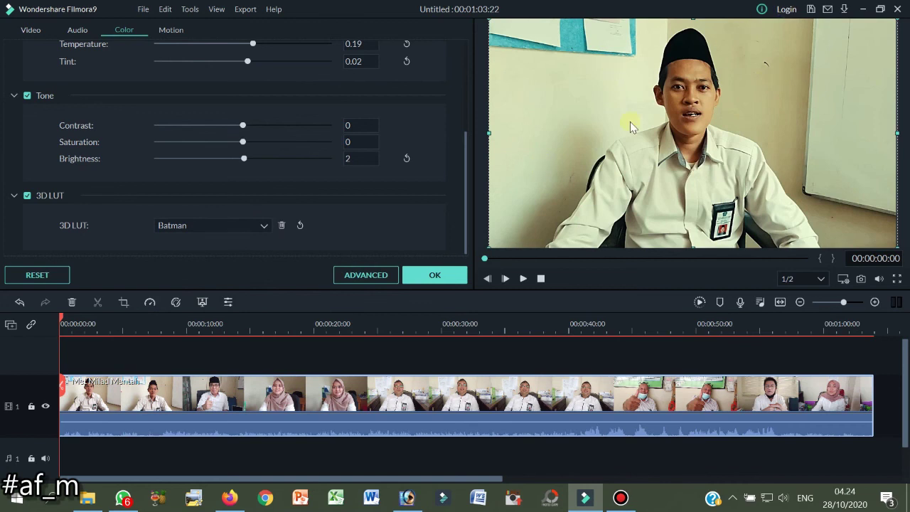
pyautogui.click(264, 226)
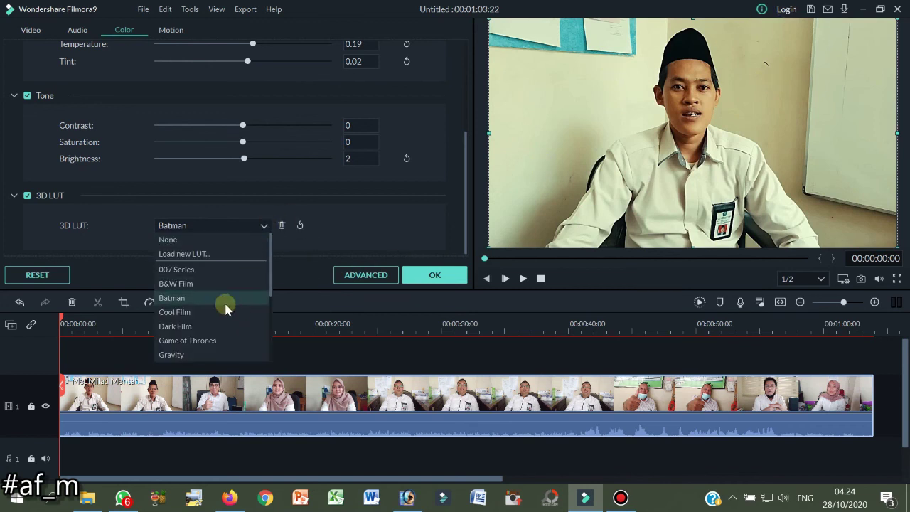
pyautogui.click(227, 311)
pyautogui.click(264, 227)
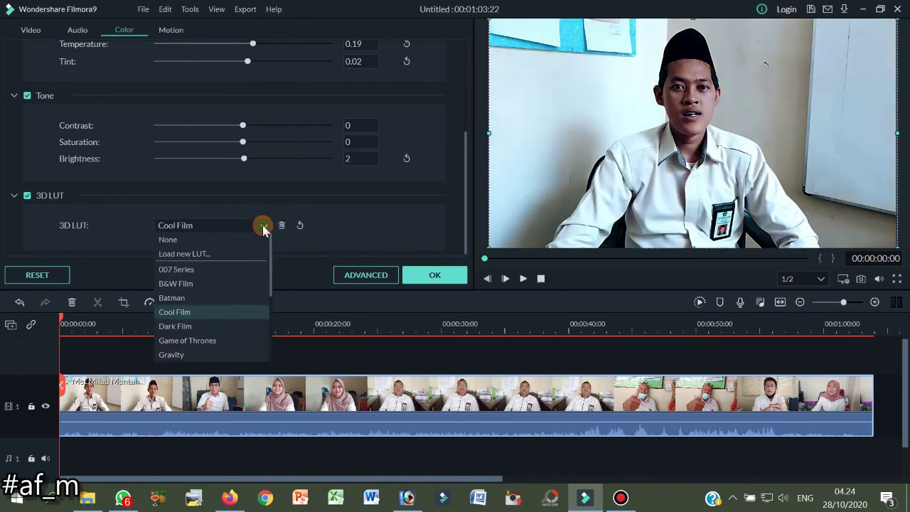
pyautogui.click(217, 340)
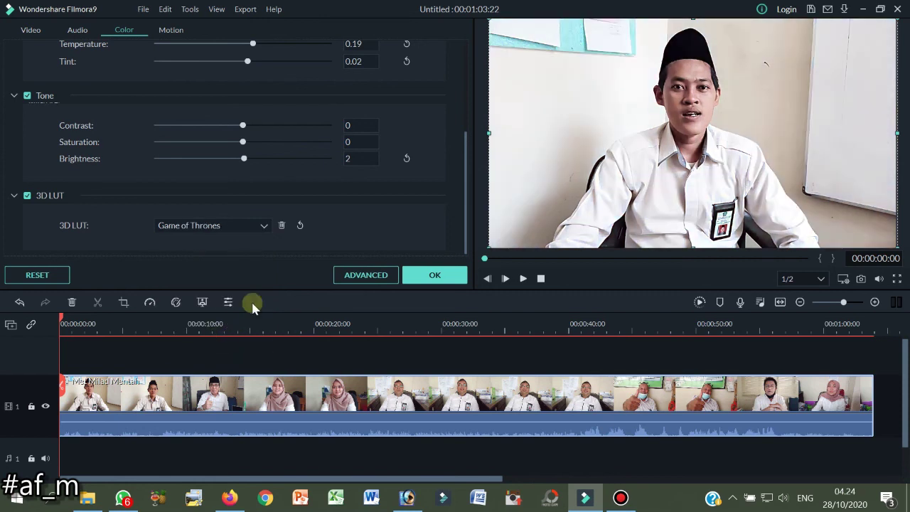
pyautogui.click(265, 224)
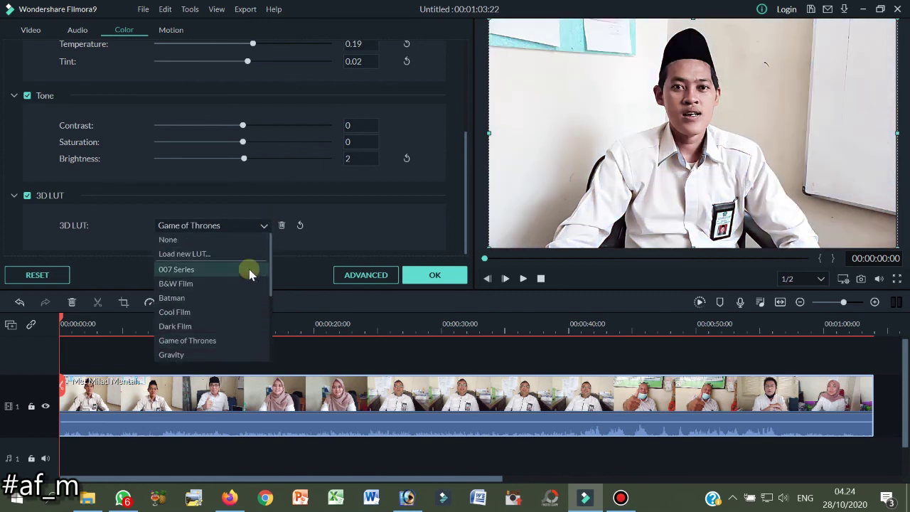
pyautogui.click(250, 274)
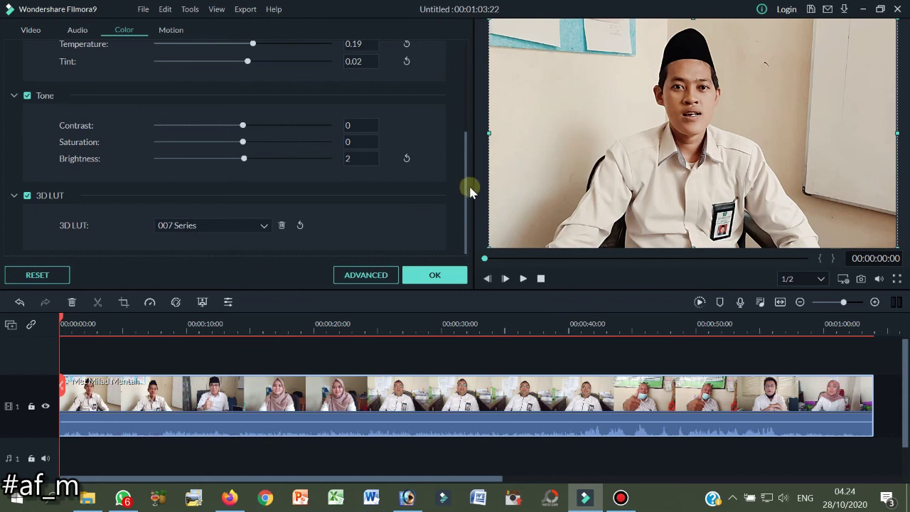
# Step: Look over the color settings and the motion animations, and accept the clip's edited settings
pyautogui.moveTo(467, 177); pyautogui.dragTo(470, 78)
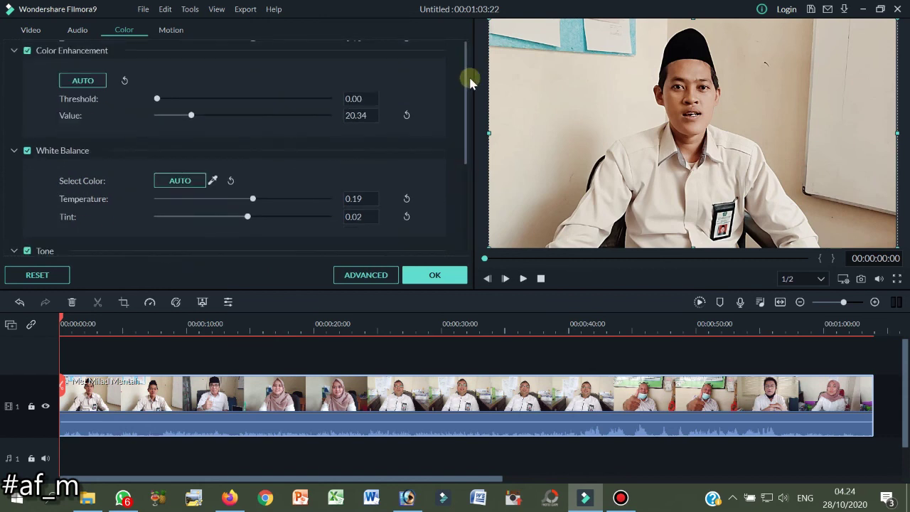
pyautogui.click(171, 29)
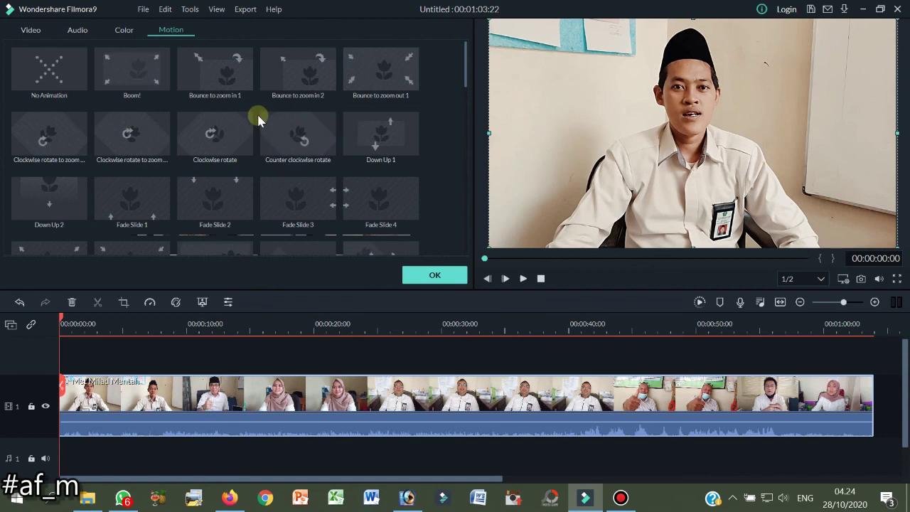
pyautogui.click(431, 278)
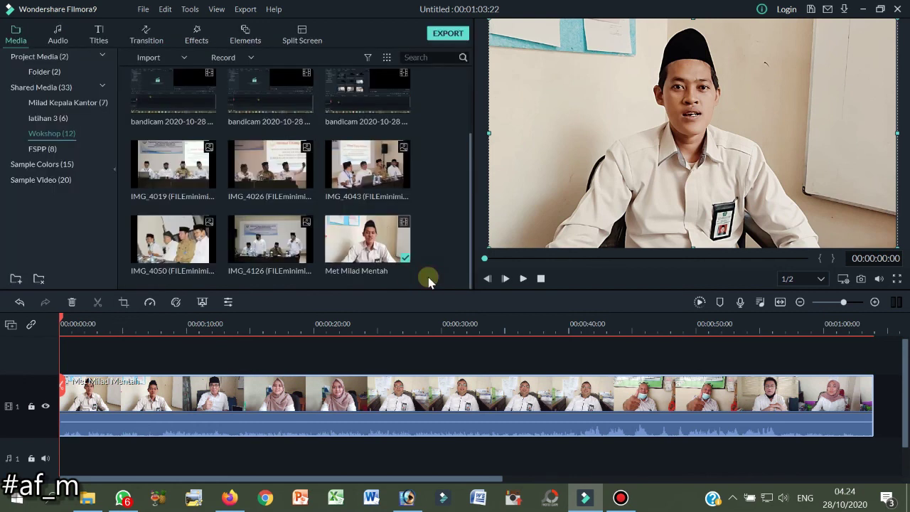